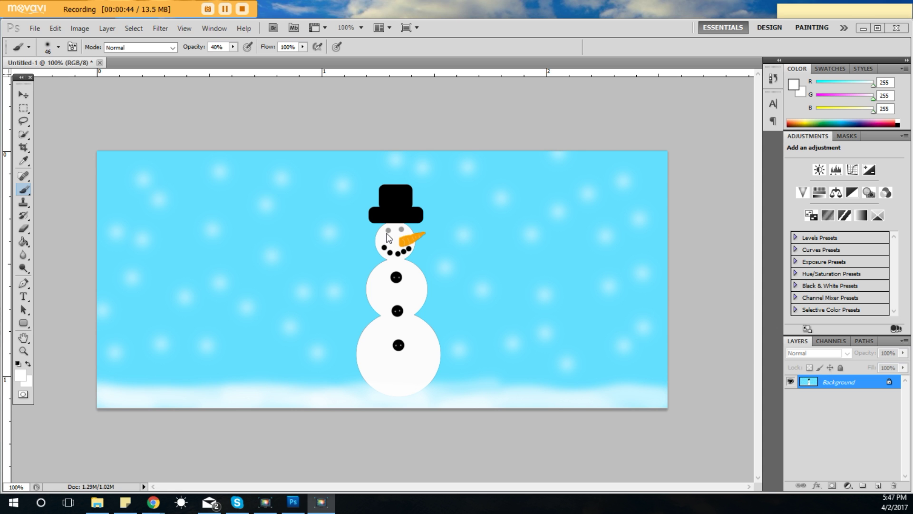
Close the snowman document without saving its changes.
left_click(100, 63)
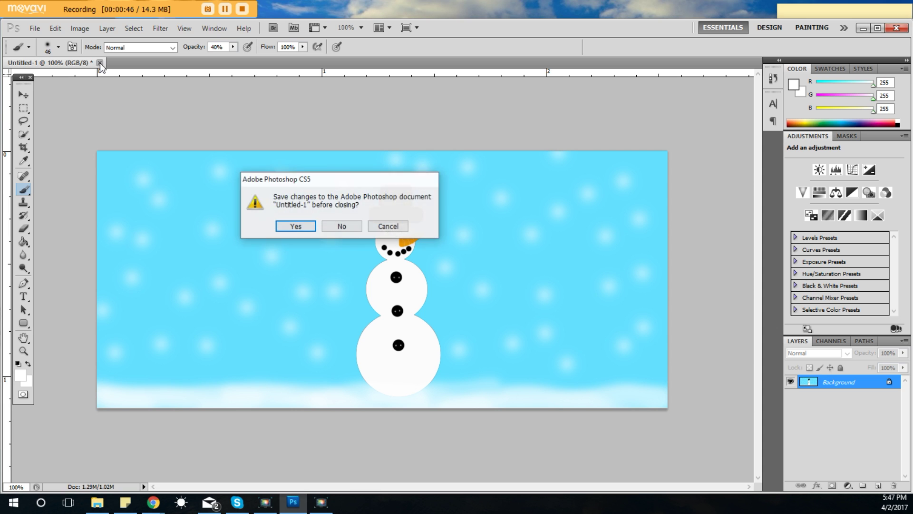
left_click(341, 227)
left_click(35, 28)
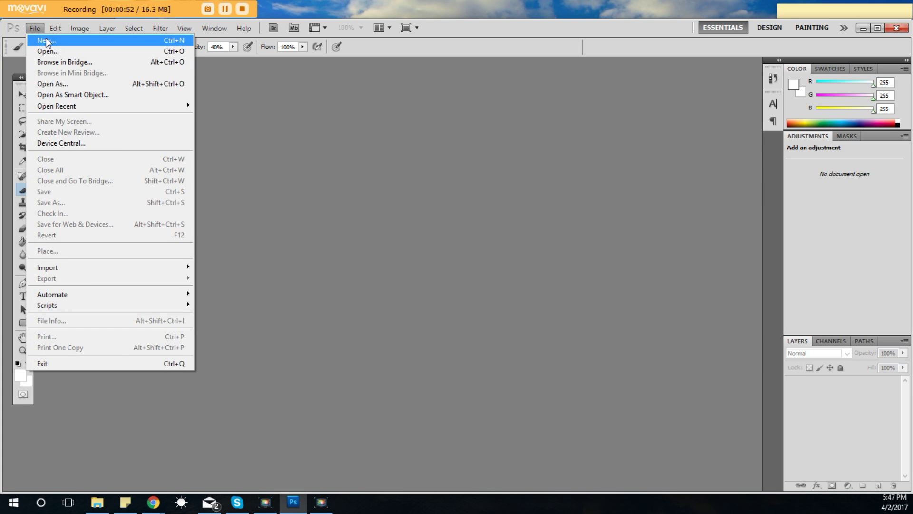
left_click(348, 209)
Switch to the Google Images window in Chrome and search for "car clipart".
left_click(154, 504)
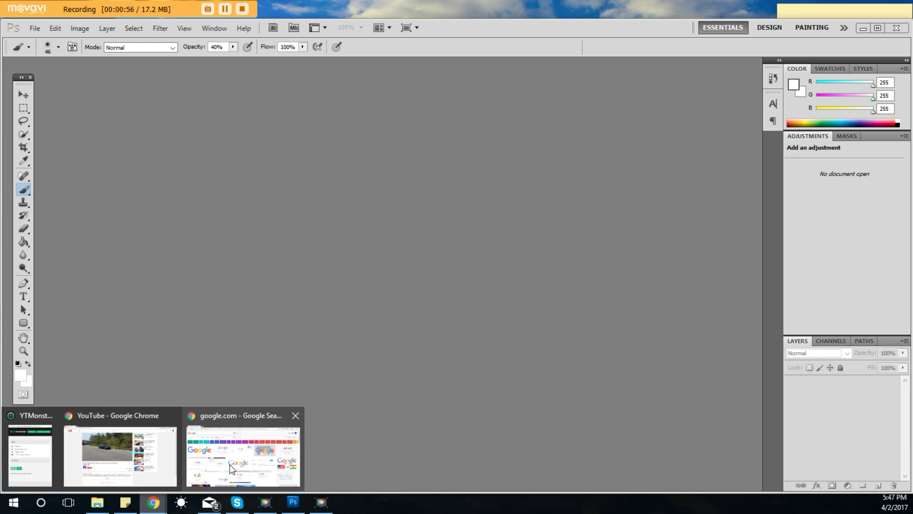
left_click(231, 468)
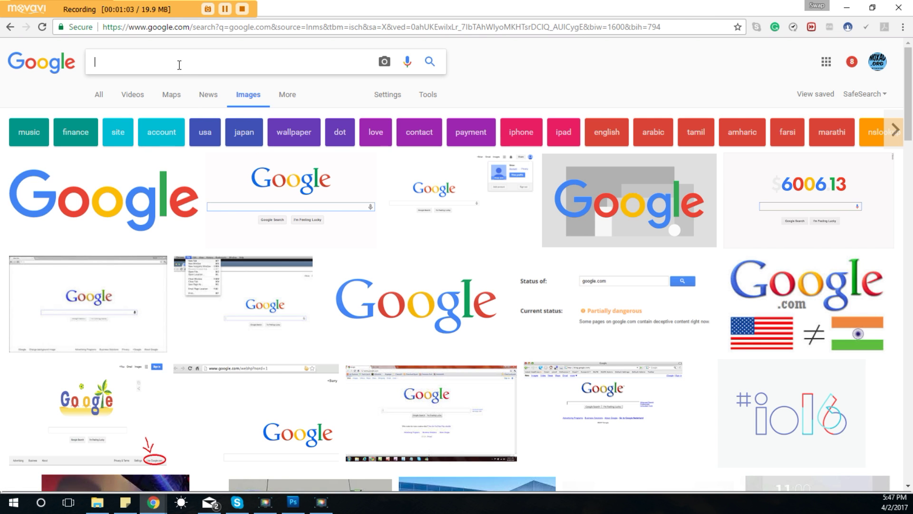
type("car clipa")
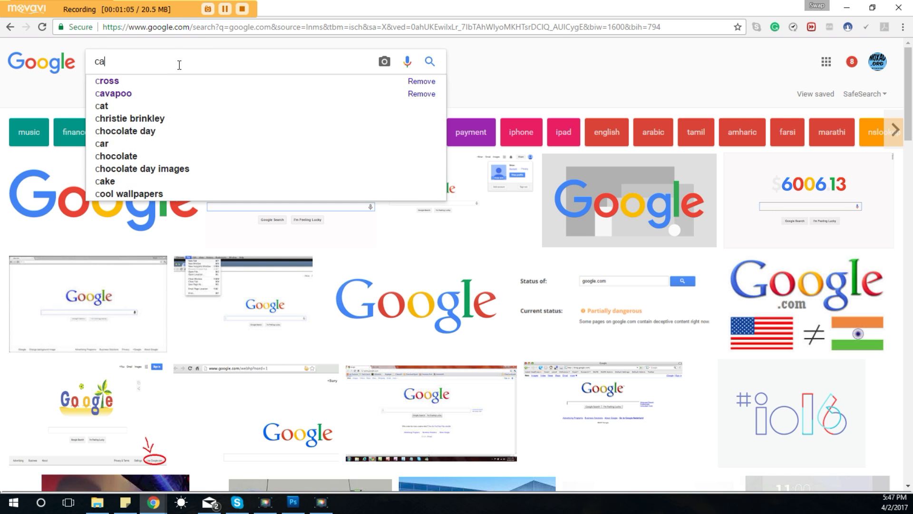
type("rt")
key("Return")
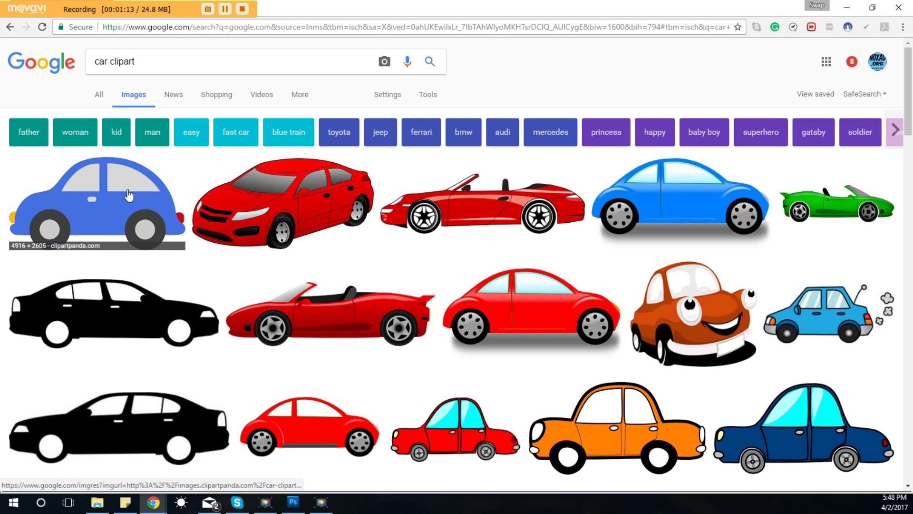
Browse the car clipart results and open the preview of the blue toy car from clipartpanda.com.
scroll(124, 205, "down", 1)
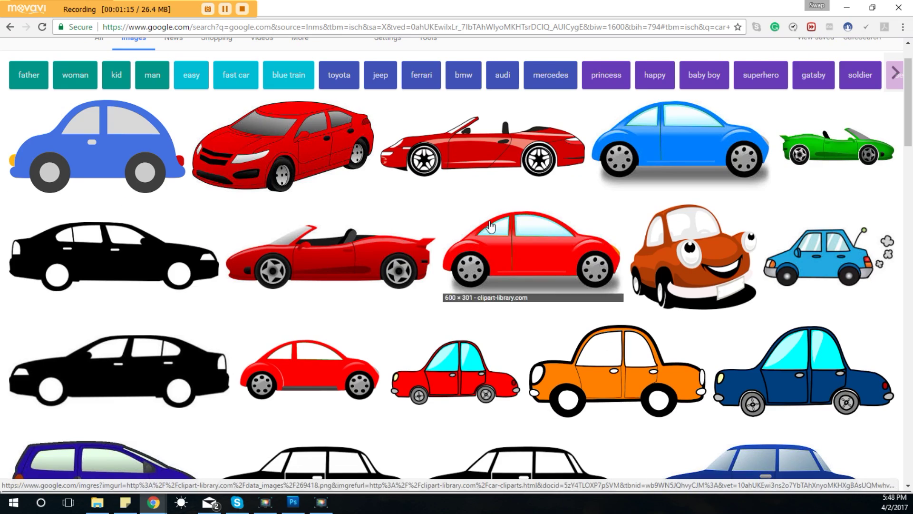
scroll(371, 285, "down", 3)
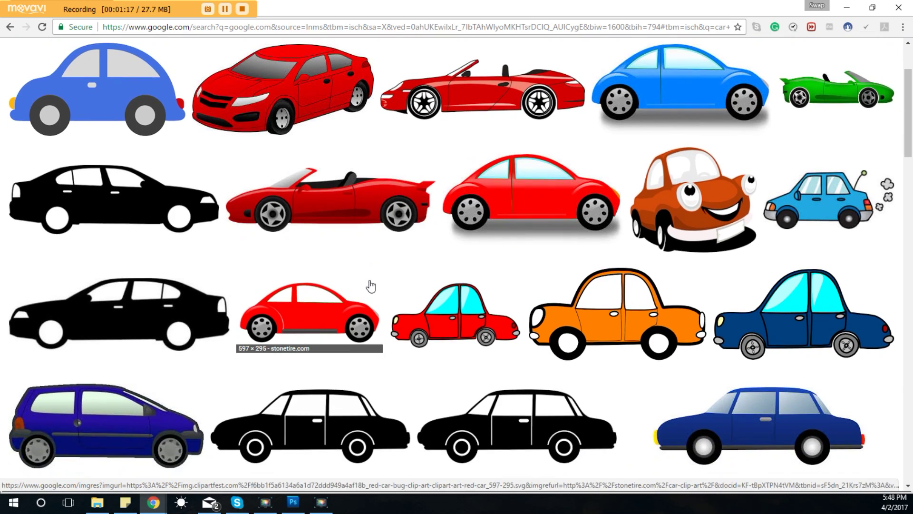
scroll(371, 285, "down", 11)
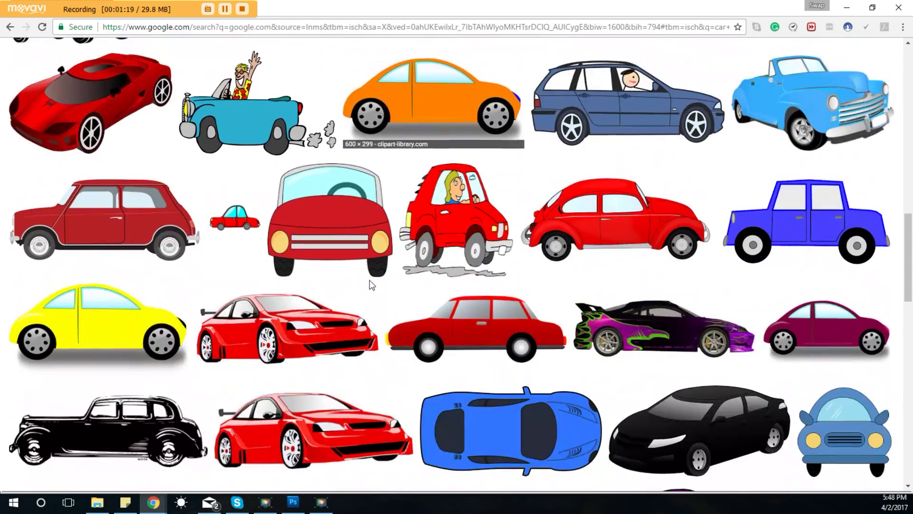
scroll(371, 285, "down", 6)
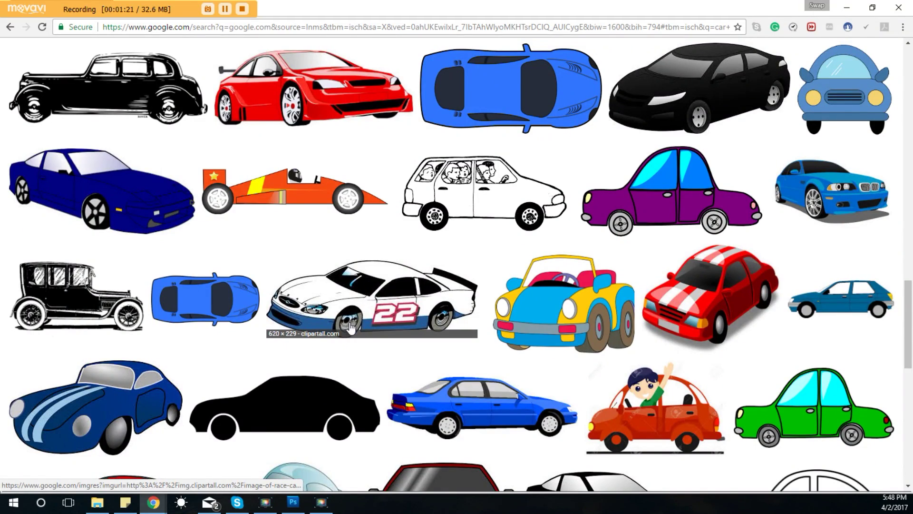
scroll(347, 340, "up", 20)
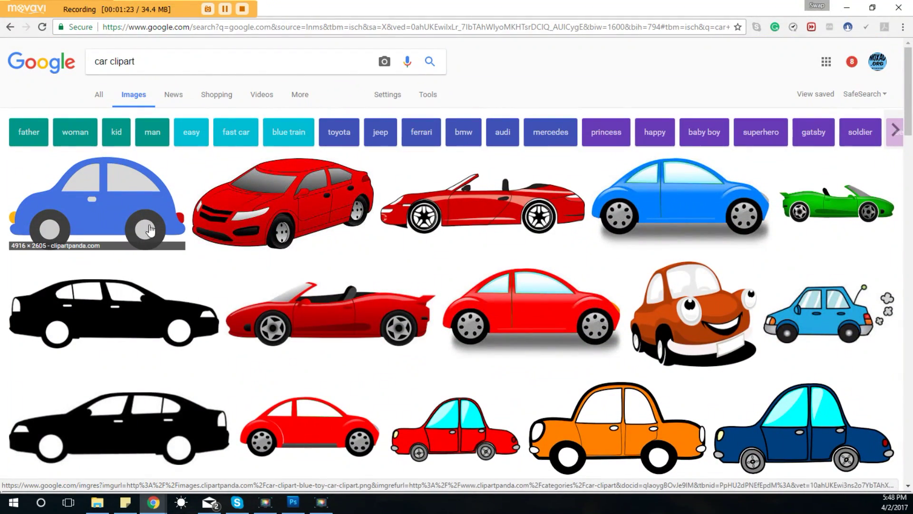
left_click(126, 219)
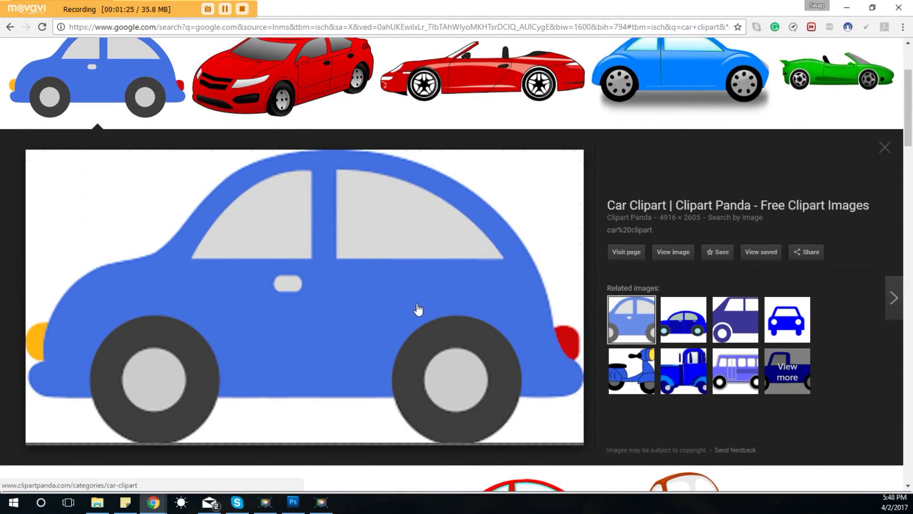
Save the previewed blue car image to the Desktop as car-clipart-blue-toy-car-clipart.png.
right_click(349, 278)
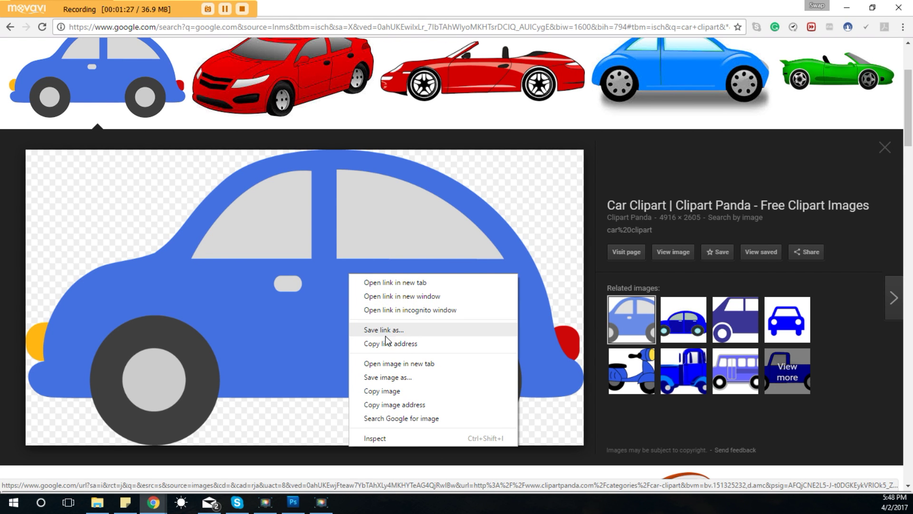
left_click(399, 378)
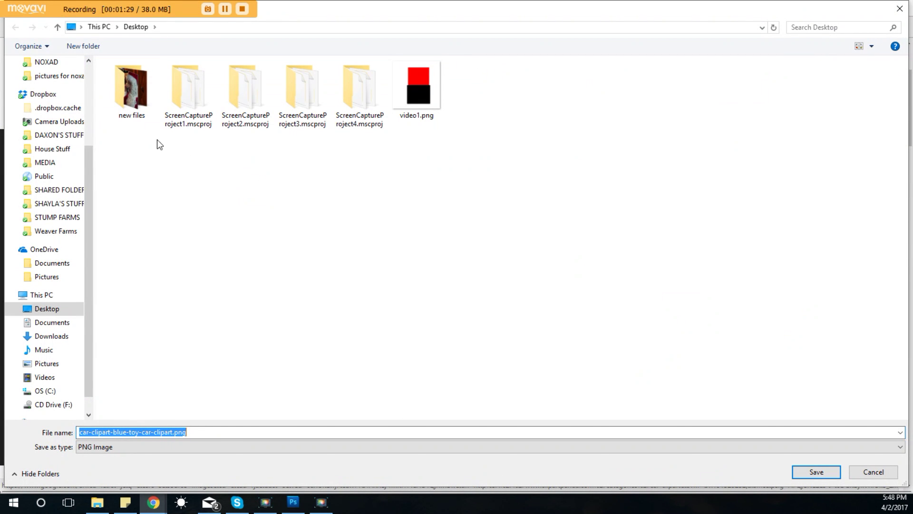
scroll(64, 121, "up", 1)
left_click(58, 100)
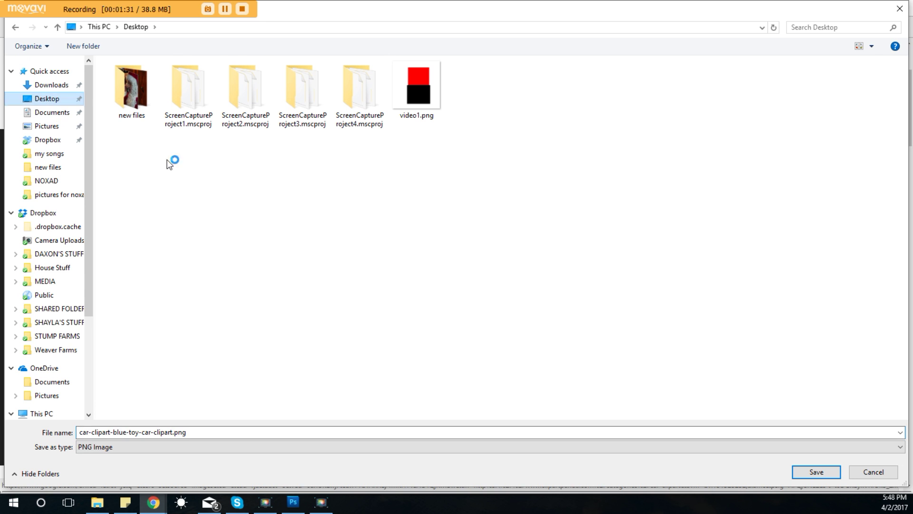
left_click(836, 475)
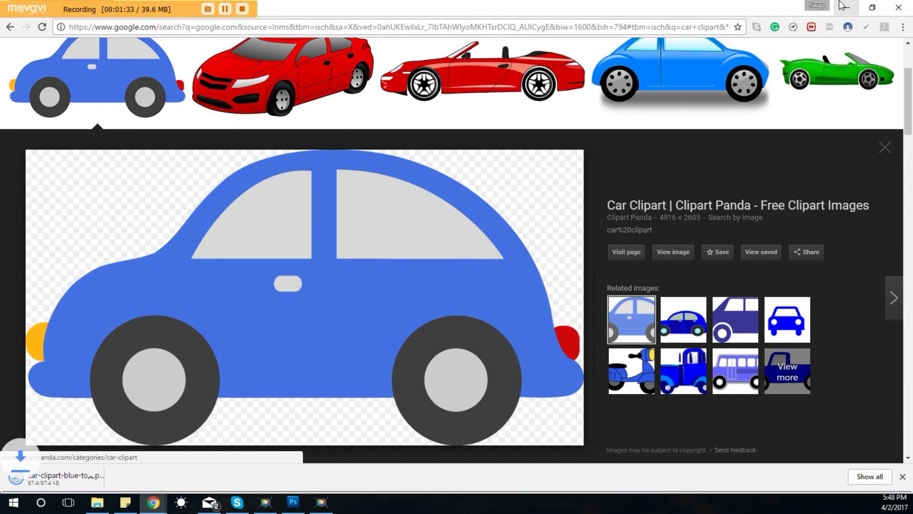
Switch back to Photoshop and open car-clipart-blue-toy-car-clipart.png from the Desktop.
left_click(845, 5)
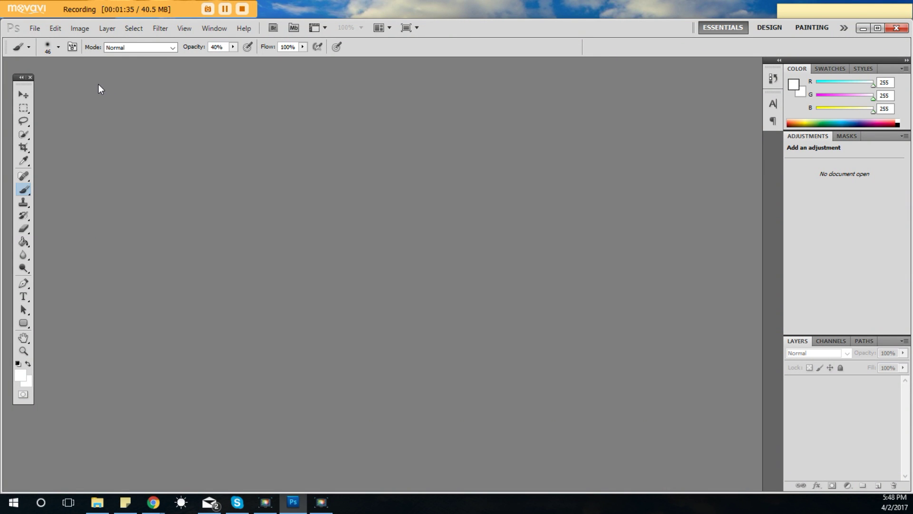
left_click(34, 30)
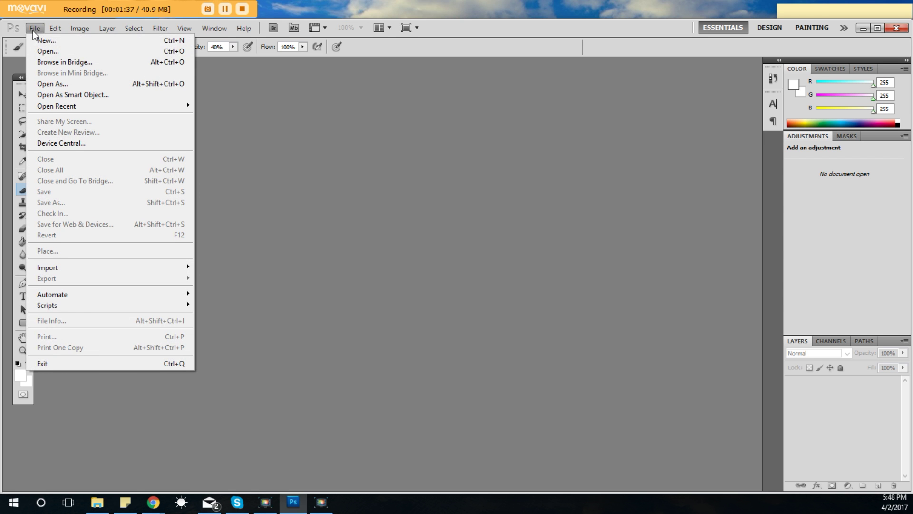
left_click(49, 50)
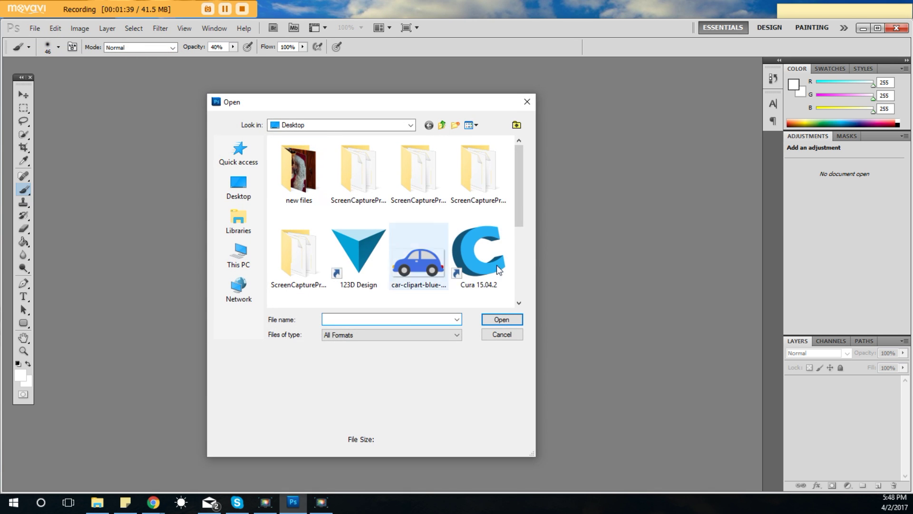
double_click(428, 264)
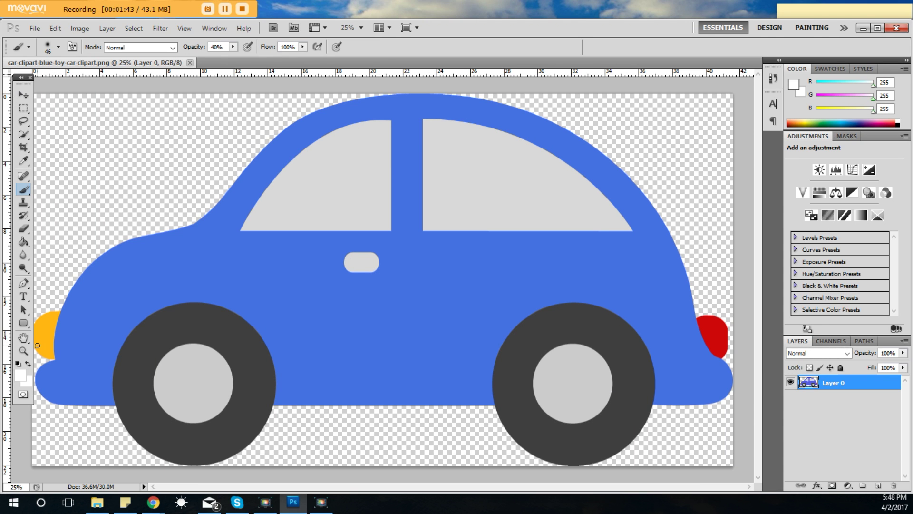
Set the foreground color to black (000000) and fill both of the car's tires with the Paint Bucket.
left_click(23, 351)
left_click(375, 306, "alt")
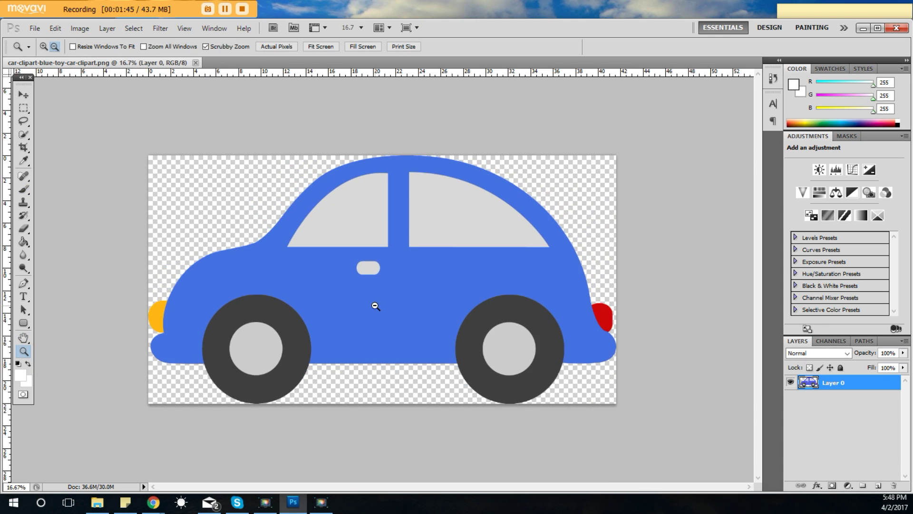
left_click(376, 306)
left_click(23, 95)
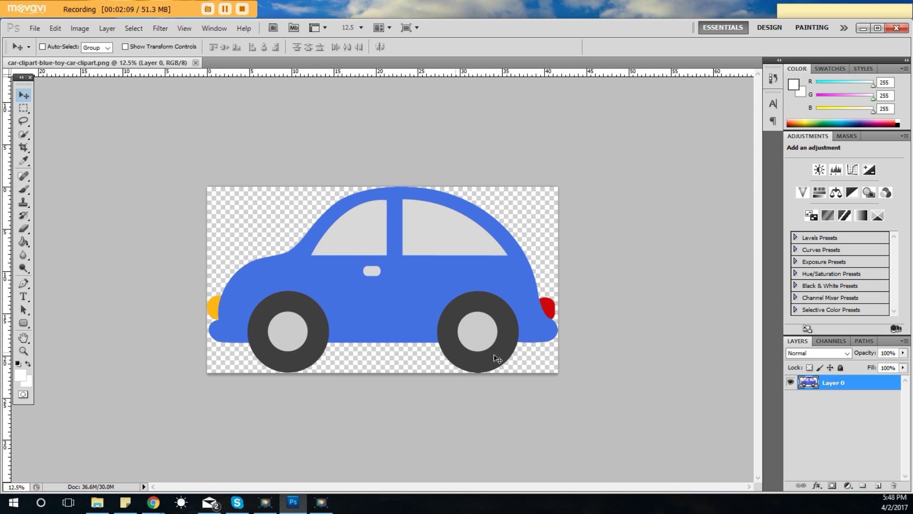
left_click(25, 378)
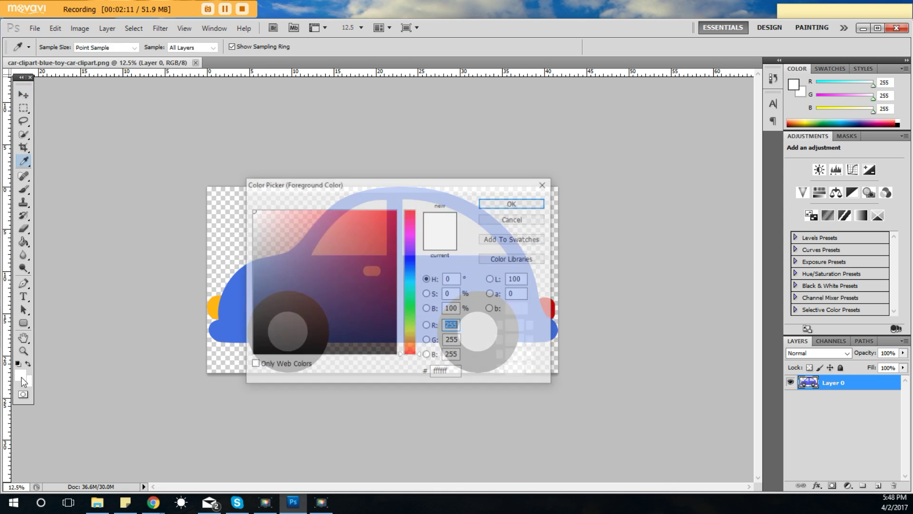
left_click_drag(361, 277, 421, 374)
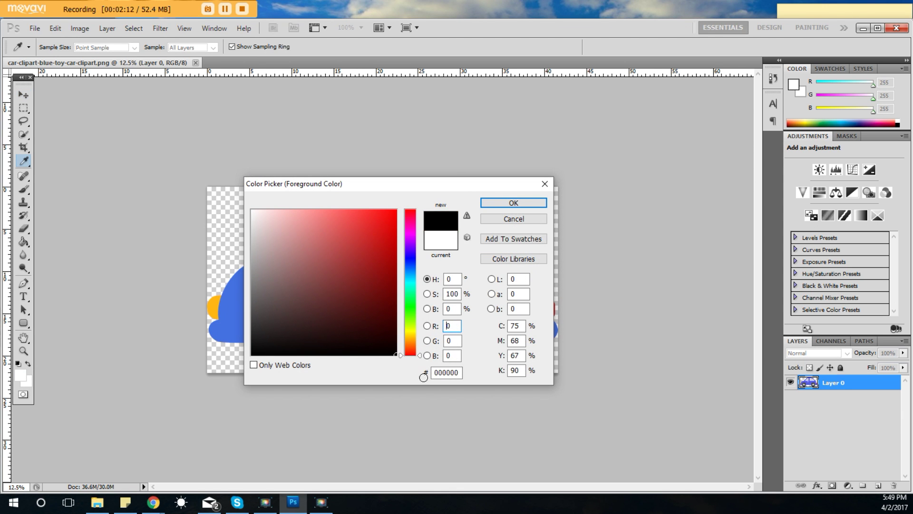
left_click(501, 205)
left_click(23, 242)
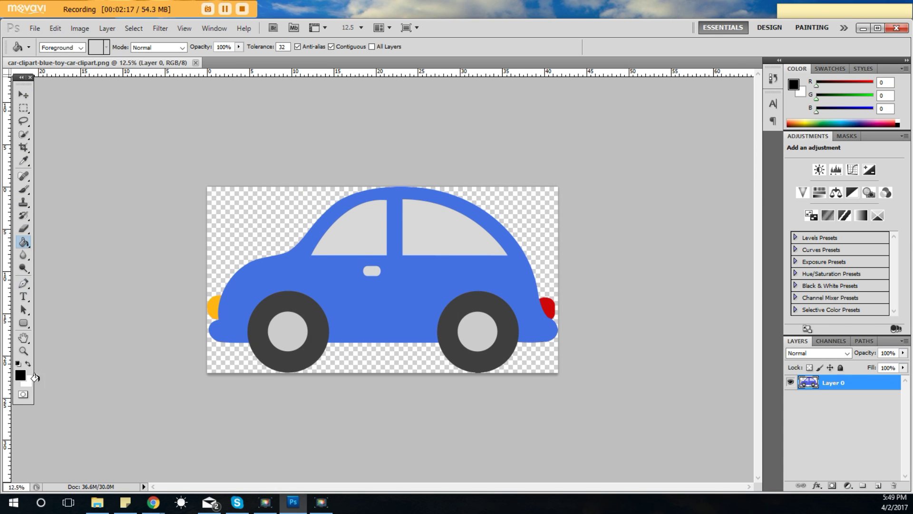
left_click(321, 329)
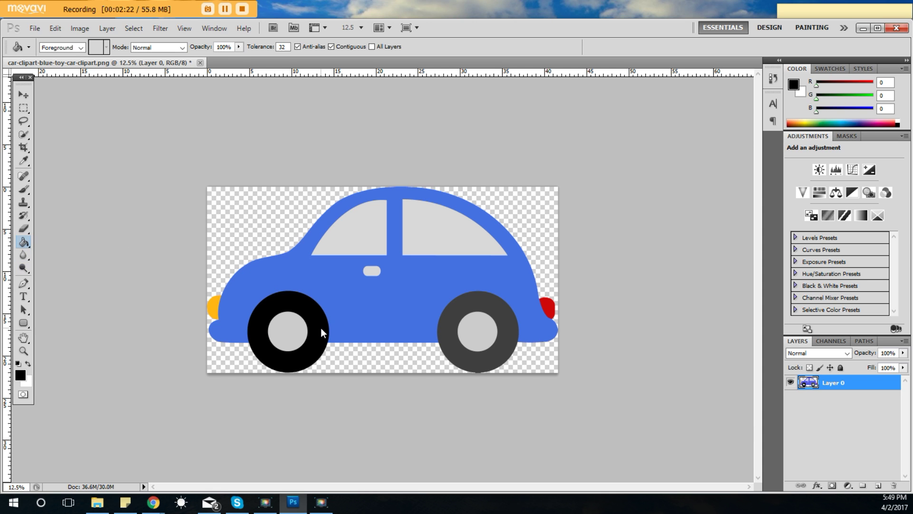
left_click(449, 315)
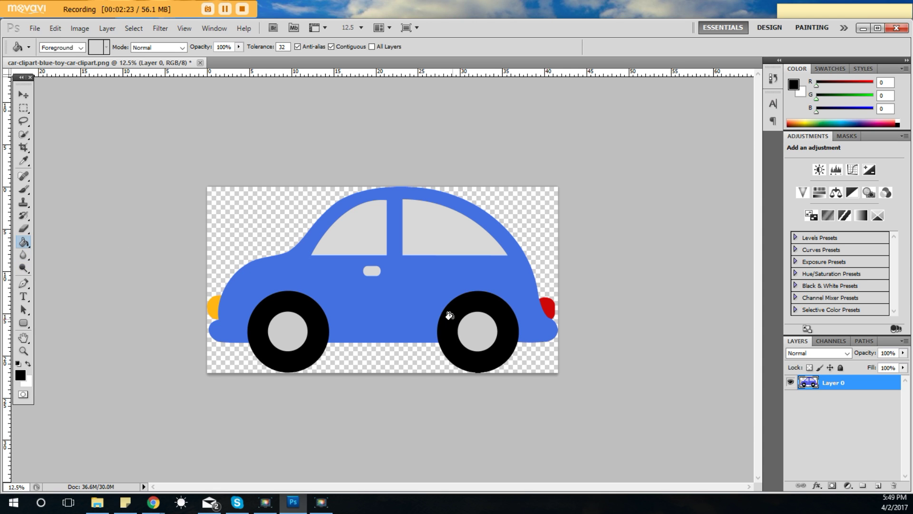
Set the foreground color to dark gray 2e2e2e and fill the hubcaps of both wheels.
left_click(21, 375)
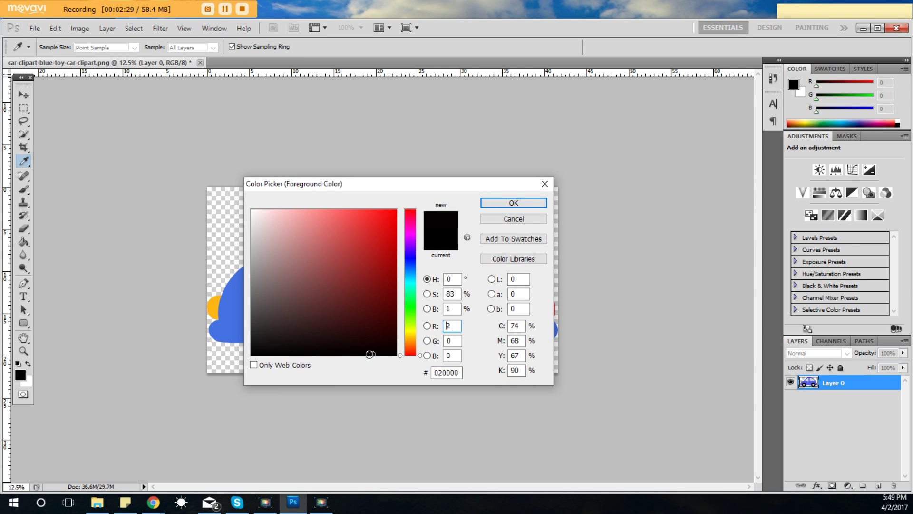
left_click(257, 347)
left_click_drag(256, 347, 248, 329)
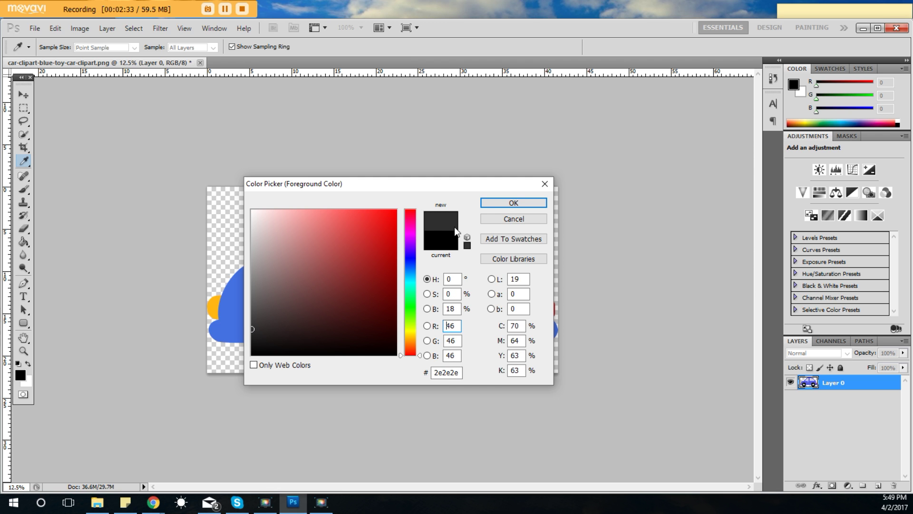
left_click(487, 206)
left_click(288, 327)
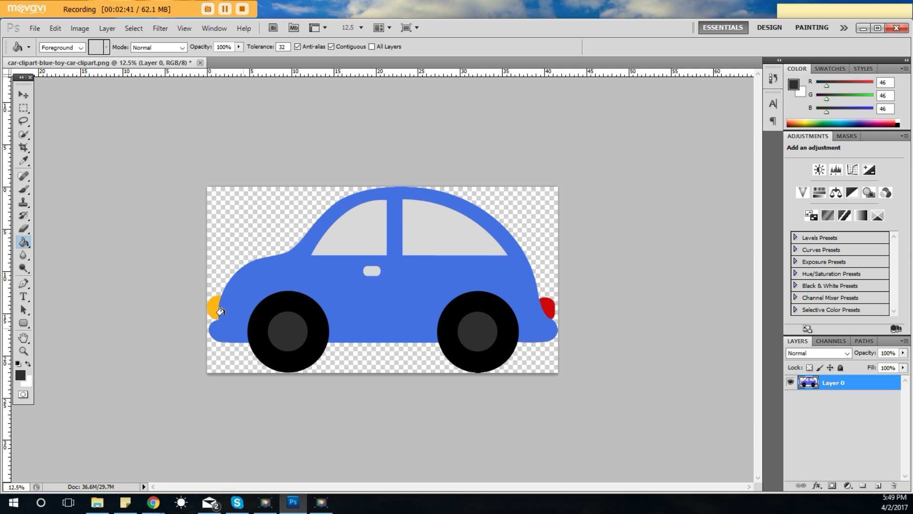
Set the foreground color to bright green 00ff42 and fill the blue car body with it.
left_click(19, 376)
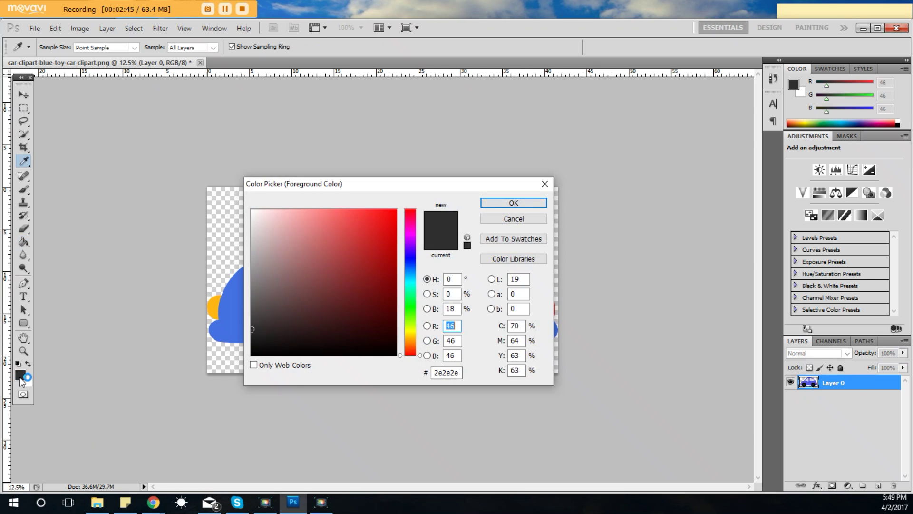
left_click_drag(431, 188, 237, 103)
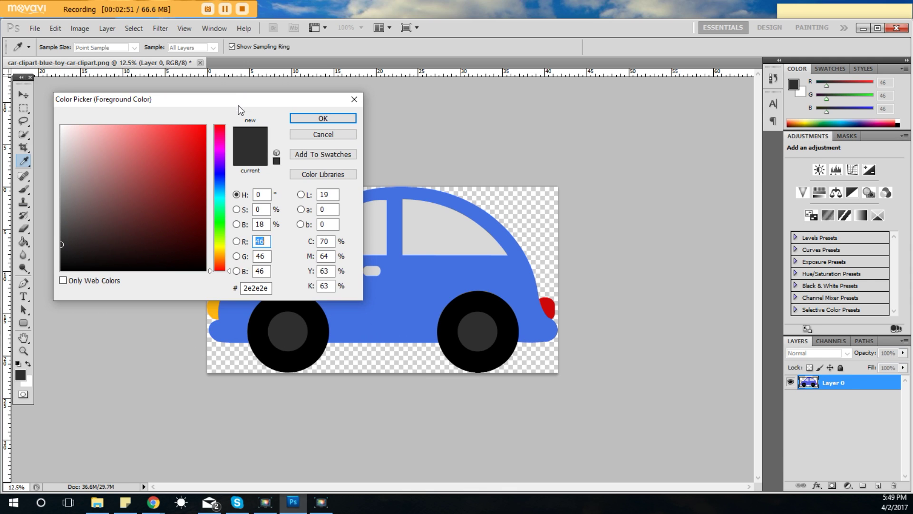
left_click(221, 216)
left_click_drag(180, 151, 207, 125)
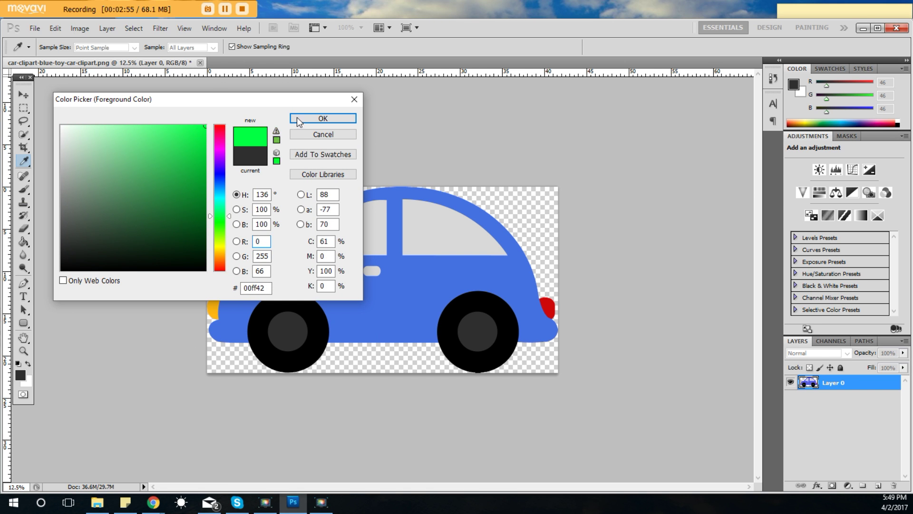
left_click(323, 118)
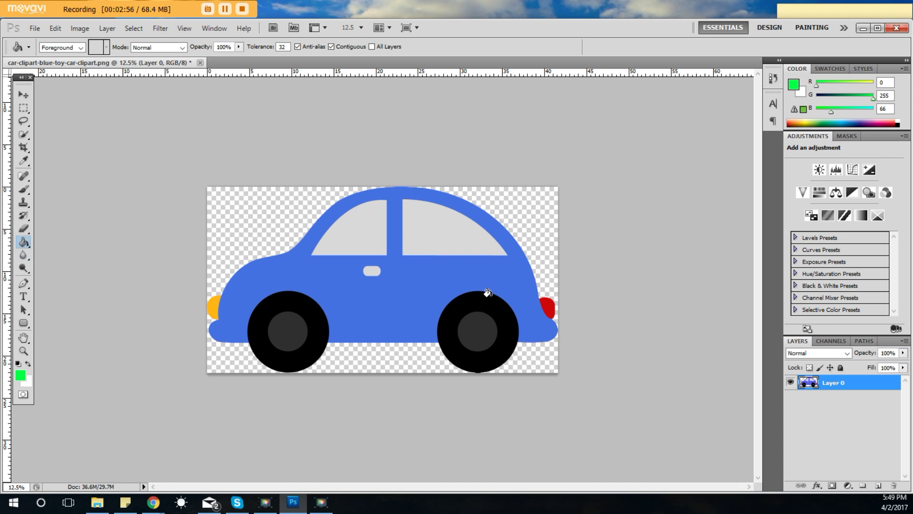
left_click(388, 302)
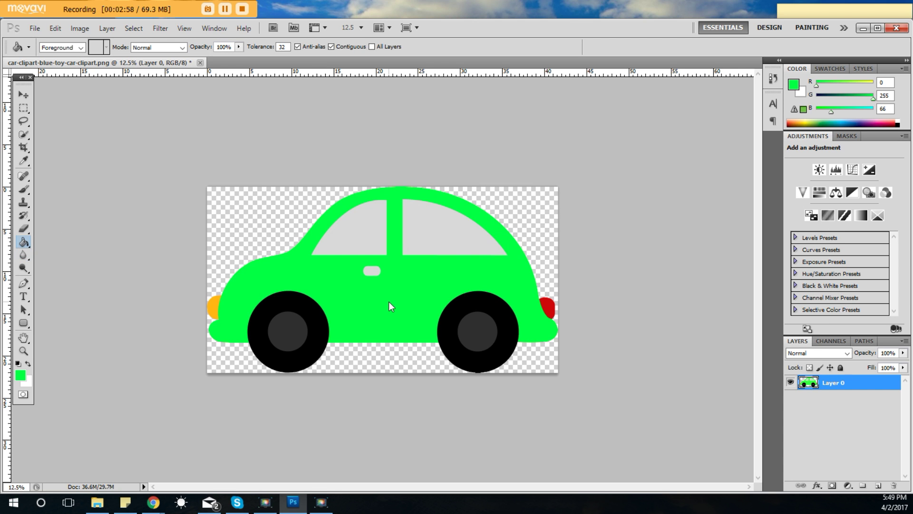
Set the foreground color to a darker green (R 0, G 190, B 49) and fill the car body with it.
left_click(20, 376)
left_click_drag(199, 137, 208, 162)
left_click(306, 121)
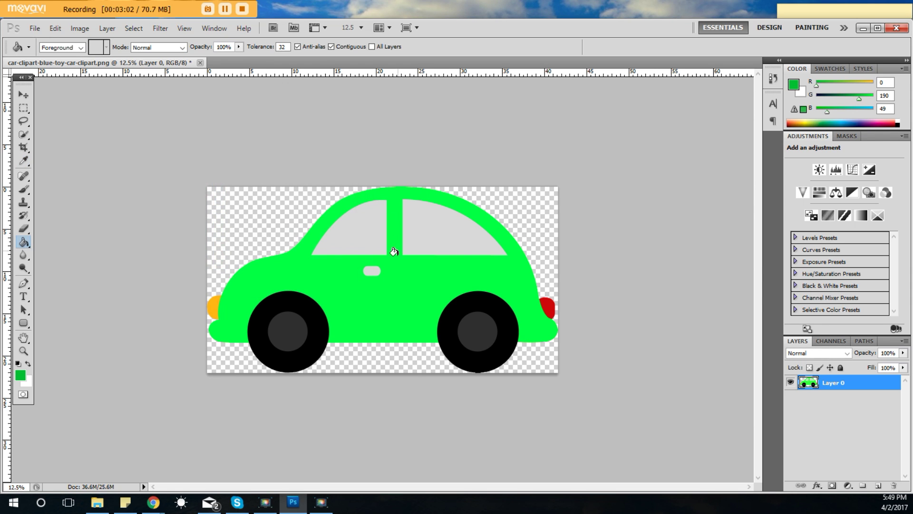
left_click(408, 286)
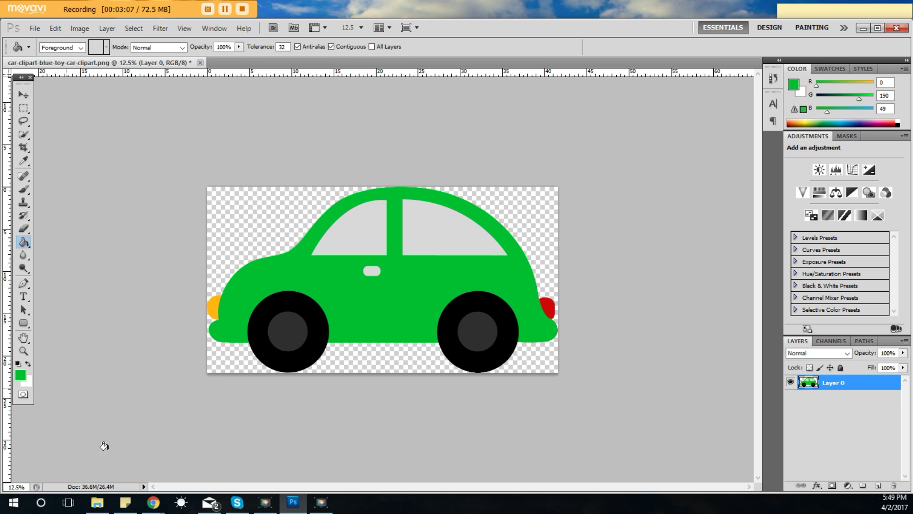
Set the Brush tool to a hard round tip with a size of 3 px.
left_click(29, 192)
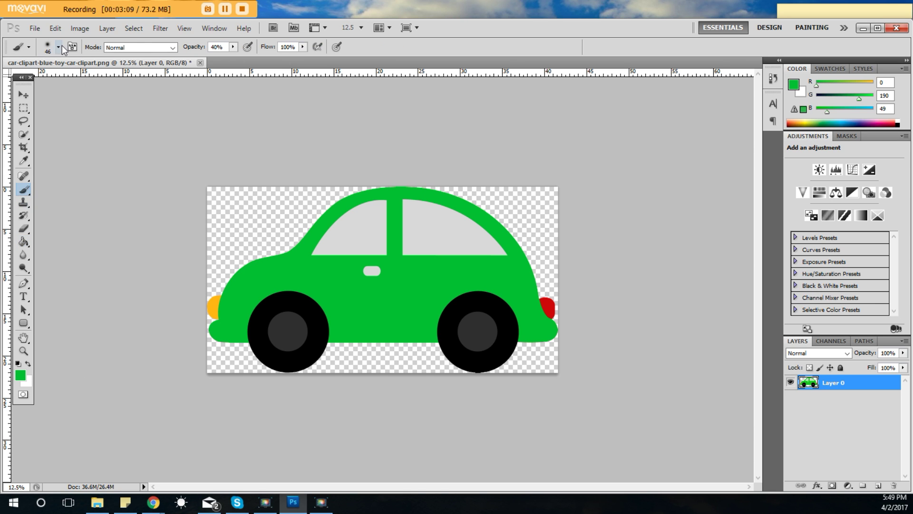
left_click(59, 46)
left_click(43, 124)
left_click_drag(43, 78, 21, 80)
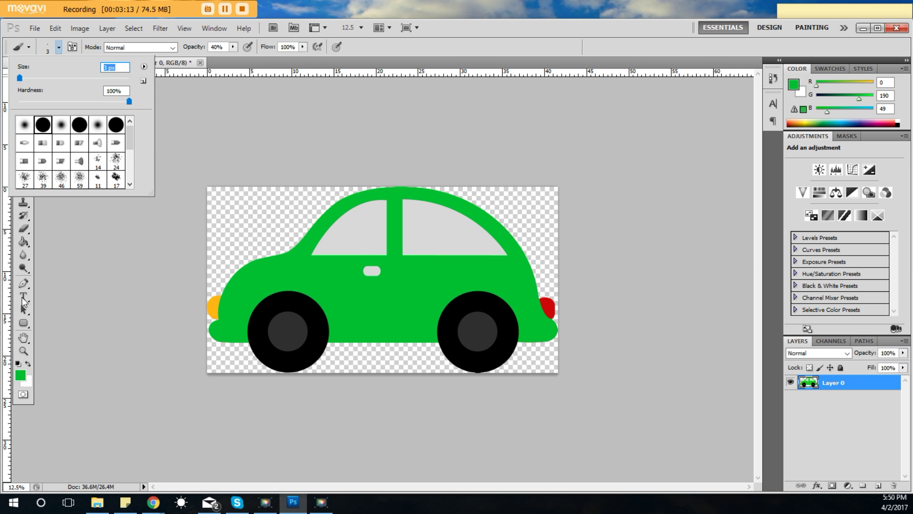
Set the foreground color to black and draw a stick-figure driver with a steering wheel in the car's front window.
left_click(18, 379)
left_click_drag(194, 242, 208, 273)
left_click(320, 119)
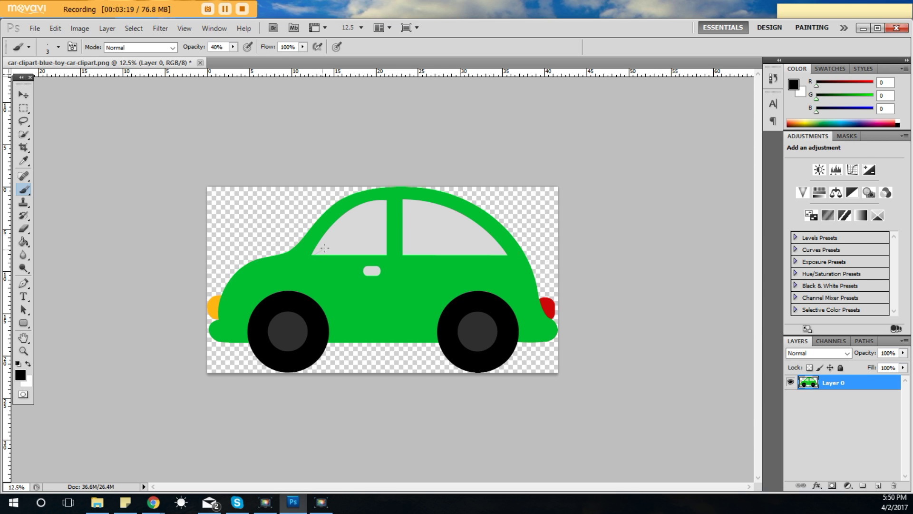
left_click_drag(327, 247, 311, 256)
left_click(21, 375)
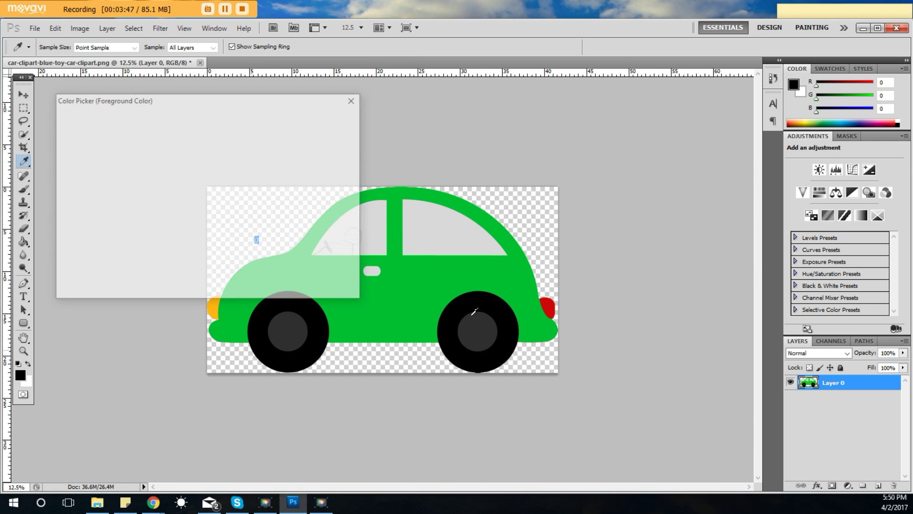
left_click(337, 119)
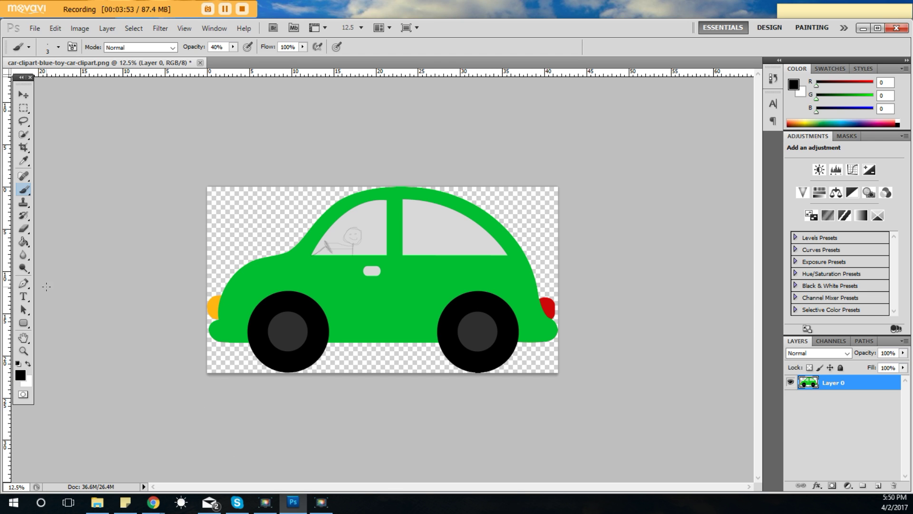
Increase the brush size to 9 px and handwrite "Noxad.org" on the car body below the door handle.
left_click(59, 47)
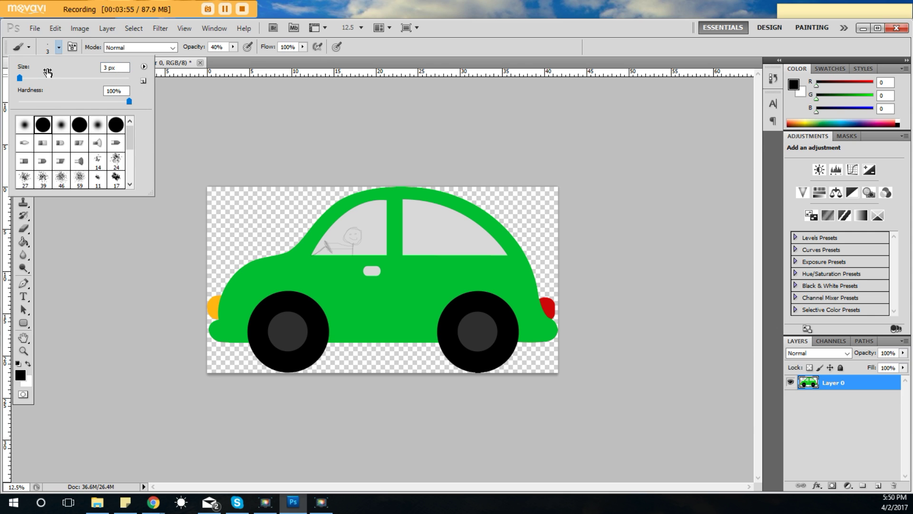
left_click_drag(20, 77, 24, 76)
left_click_drag(323, 294, 328, 285)
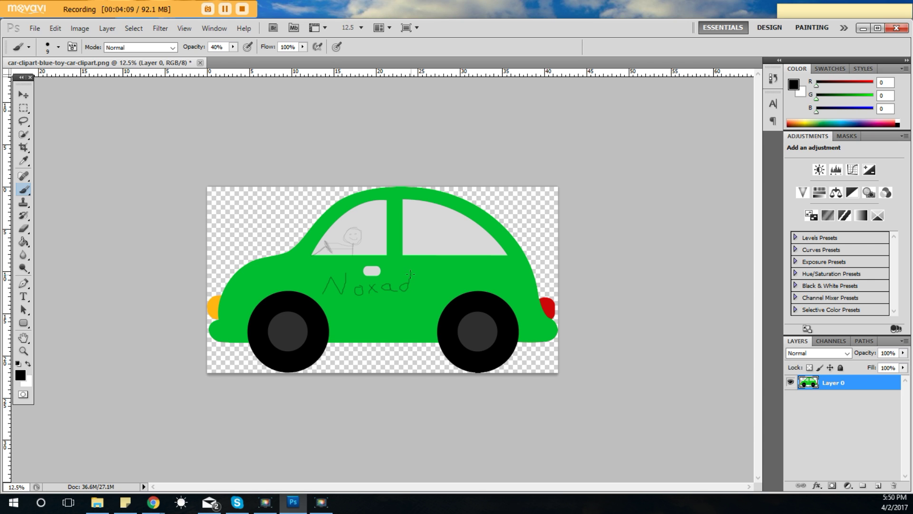
left_click_drag(413, 289, 416, 288)
Create a new RGB document 1000 pixels wide and 700 pixels high with a white background.
left_click(35, 28)
left_click(41, 36)
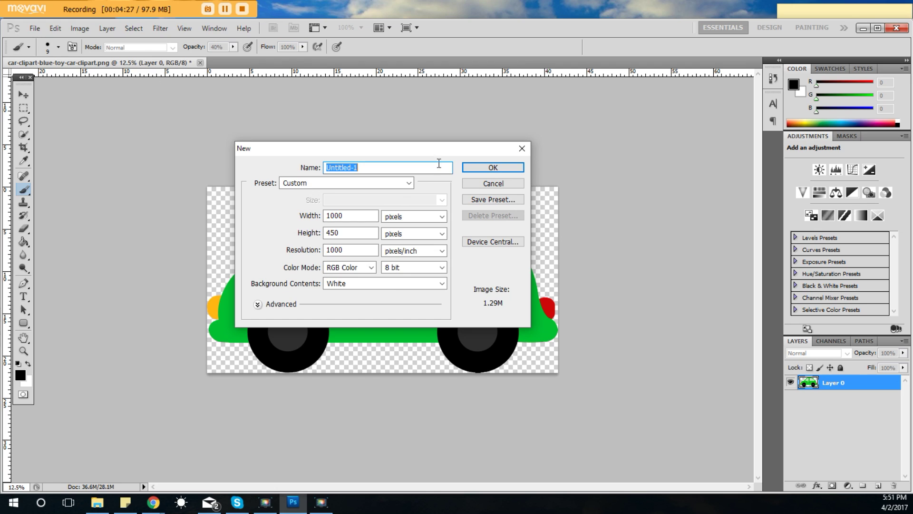
double_click(357, 232)
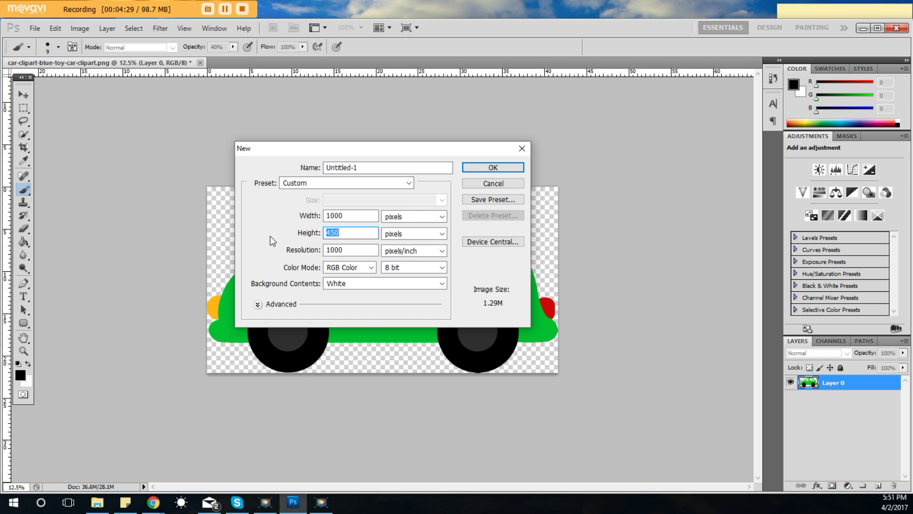
type("0000")
left_click_drag(350, 235, 330, 234)
type("10000")
key("BackSpace")
key("BackSpace")
key("BackSpace")
key("BackSpace")
key("BackSpace")
type("700")
left_click(471, 168)
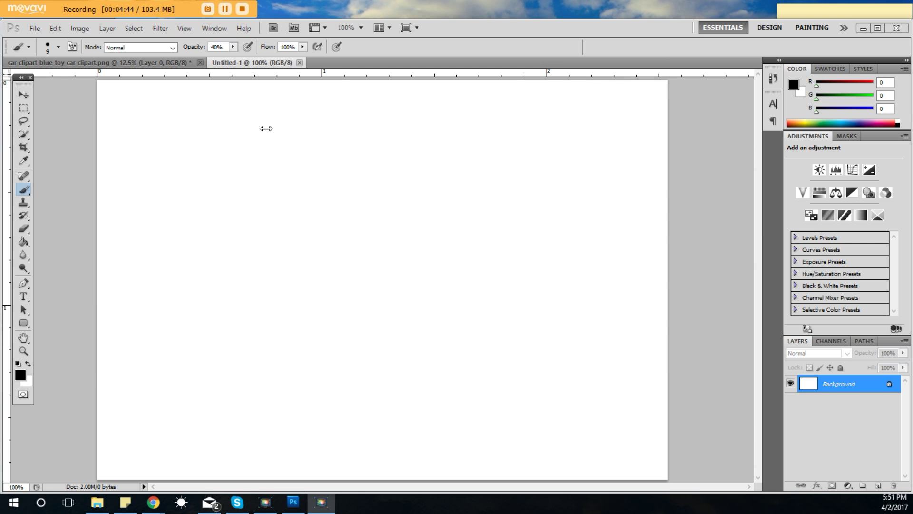
Copy the car from its clipart document into the new document with the Move tool and shift it on the canvas.
left_click(162, 63)
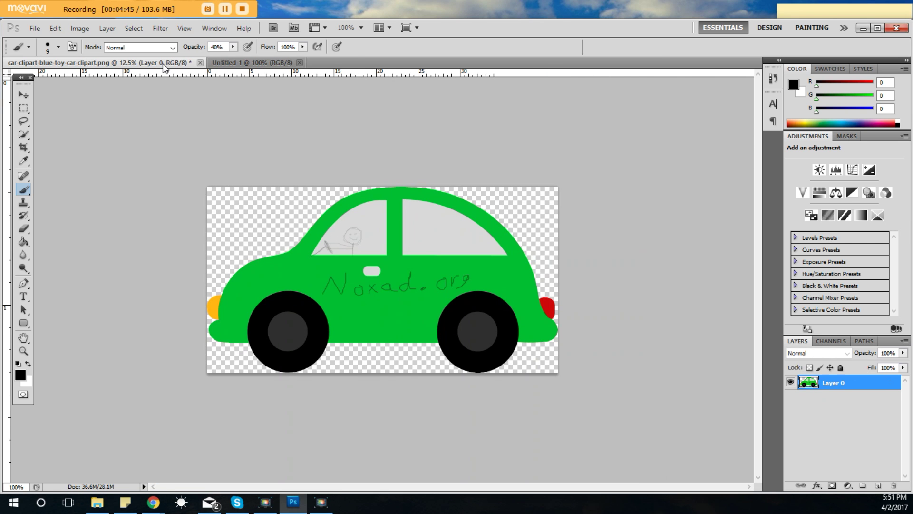
left_click(23, 94)
left_click_drag(311, 280, 355, 317)
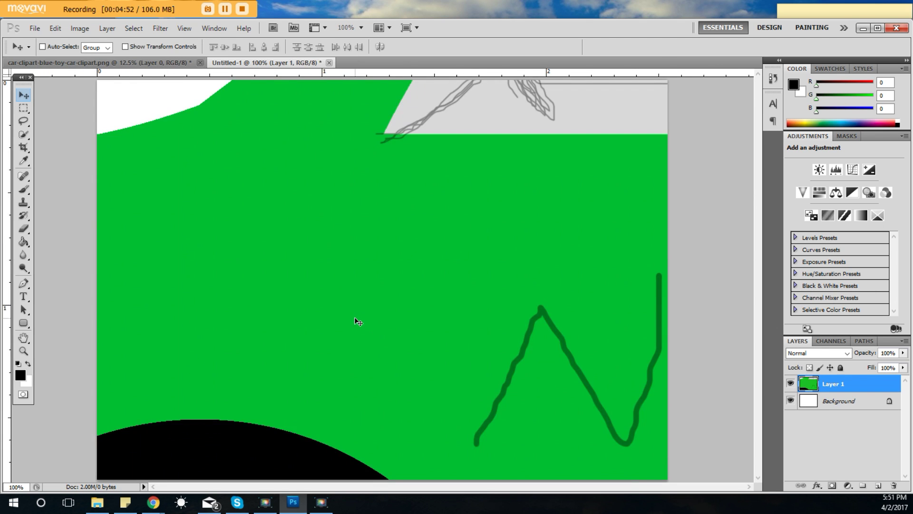
left_click_drag(318, 230, 355, 250)
mouse_move(363, 217)
left_mouse_down()
mouse_move(310, 262)
mouse_move(242, 357)
left_mouse_up()
left_click_drag(325, 202, 281, 258)
mouse_move(377, 182)
left_mouse_down()
mouse_move(302, 263)
mouse_move(247, 345)
left_mouse_up()
mouse_move(599, 149)
left_mouse_down()
mouse_move(566, 159)
mouse_move(302, 333)
mouse_move(321, 126)
mouse_move(485, 130)
mouse_move(390, 158)
left_mouse_up()
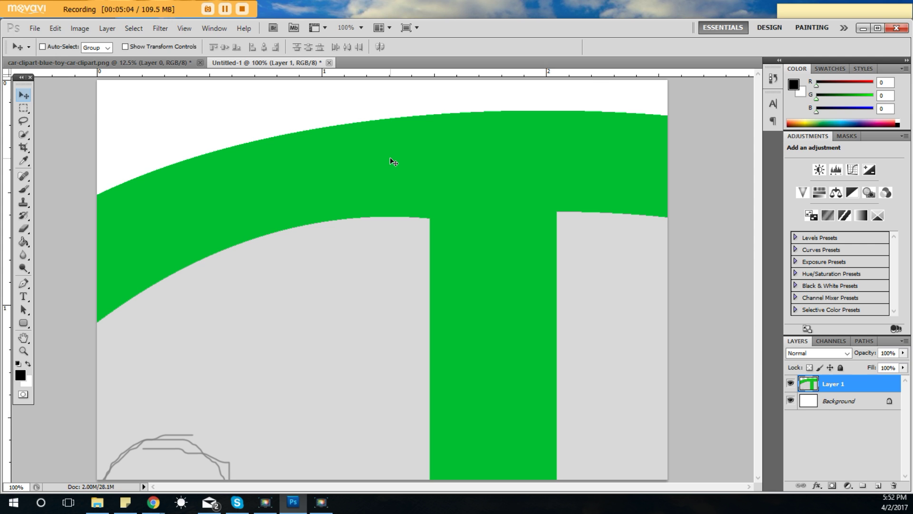
Scale the car layer down to about 9% with Free Transform and place it right of centre near the canvas's lower edge.
key("ctrl+t")
left_click_drag(298, 187, 466, 184)
left_click_drag(335, 228, 630, 225)
left_click_drag(135, 213, 461, 209)
left_click_drag(204, 209, 481, 185)
left_click_drag(183, 165, 228, 186)
left_click_drag(119, 115, 189, 321)
left_click_drag(39, 160, 462, 282)
left_click_drag(535, 374, 219, 294)
left_click_drag(147, 204, 258, 259)
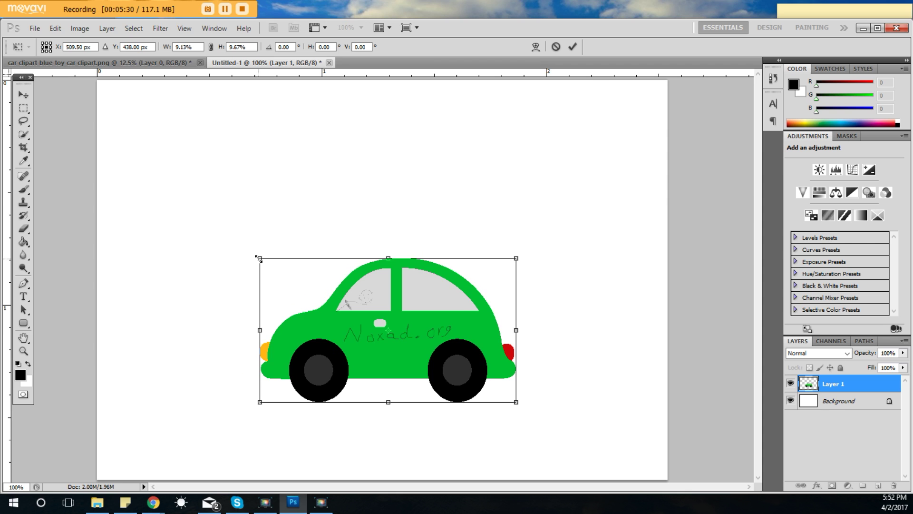
left_click_drag(318, 335, 362, 365)
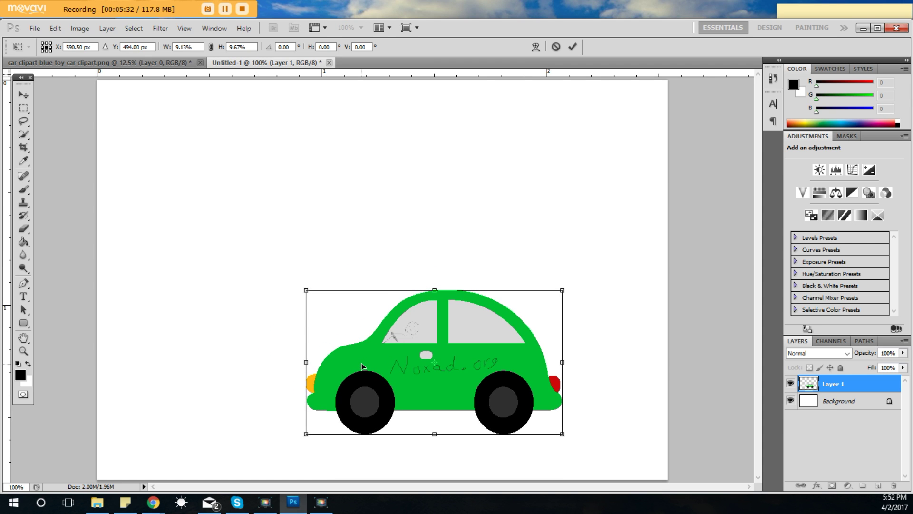
key("Return")
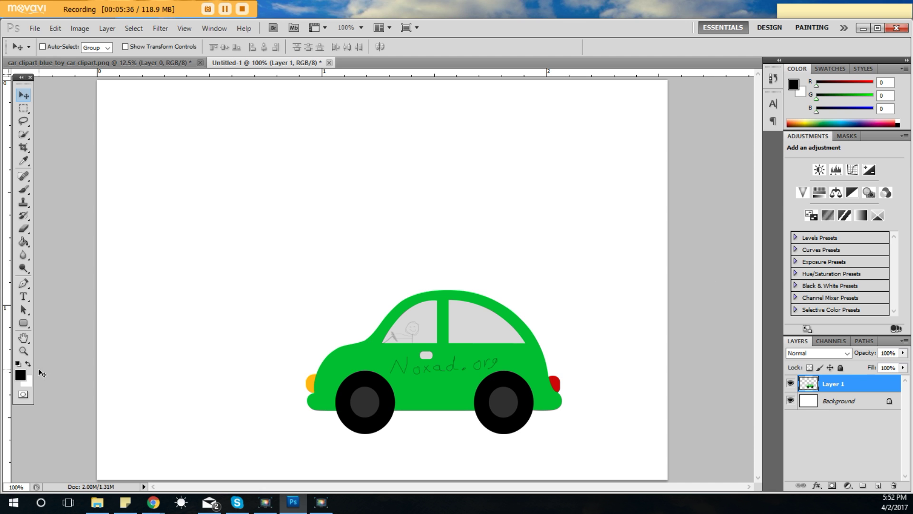
Set the foreground color to gray adadad and draw a thin road rectangle across the full width of the canvas's bottom edge.
left_click(20, 375)
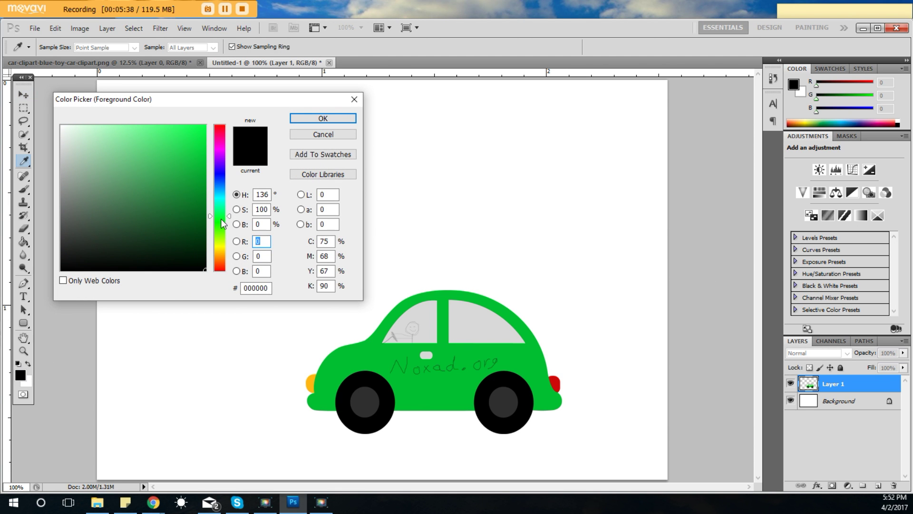
left_click_drag(105, 179, 58, 172)
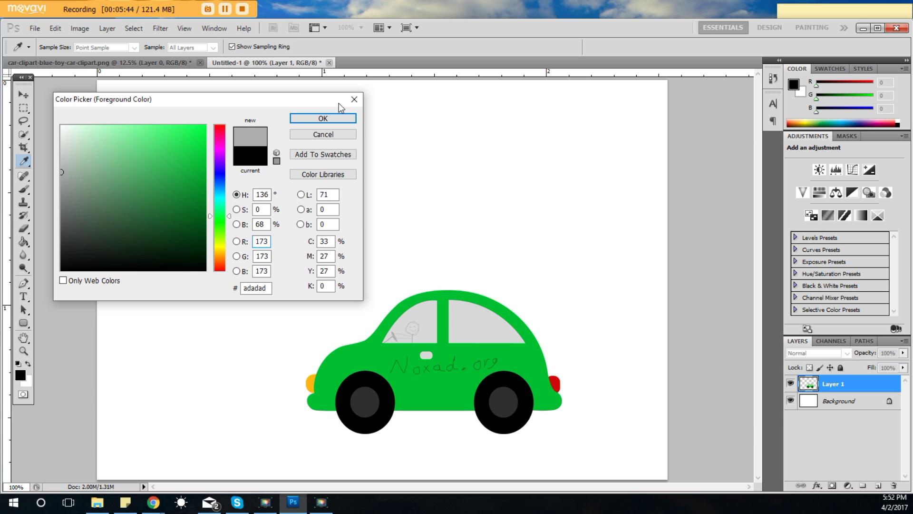
left_click(335, 119)
key("v")
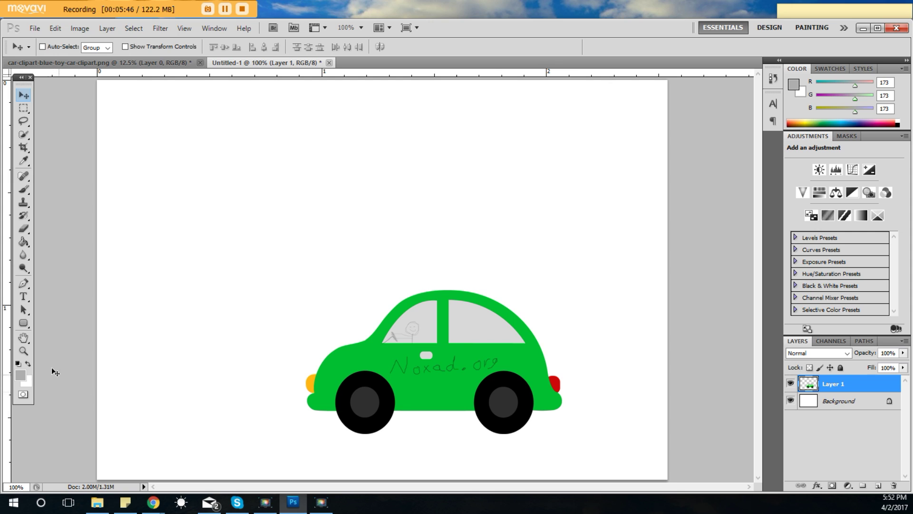
right_click(29, 328)
left_click(45, 323)
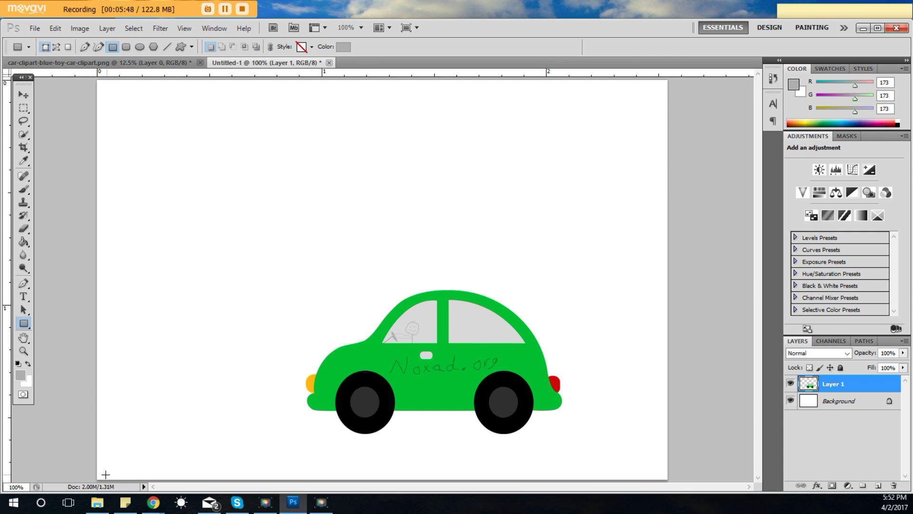
left_click_drag(93, 469, 674, 482)
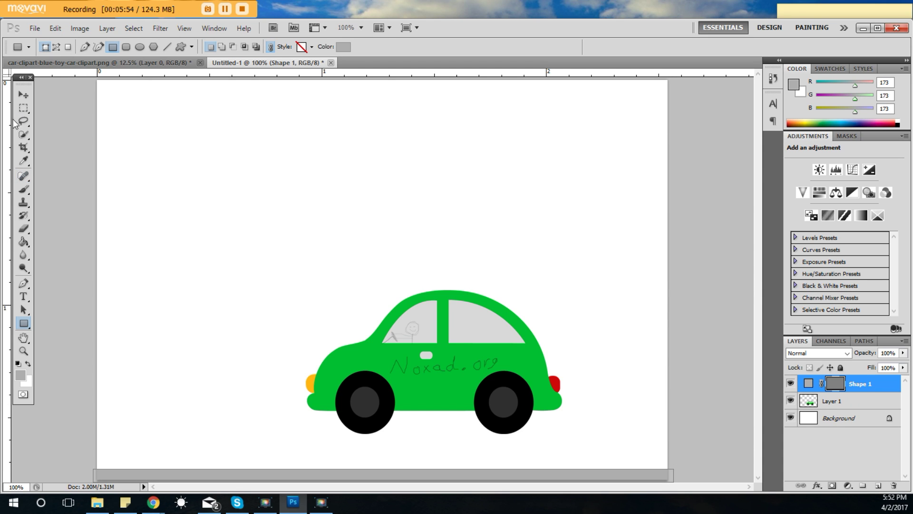
Set the foreground color to yellow ebe80d and draw a small dash-shaped rectangle at the left end of the road.
left_click(25, 95)
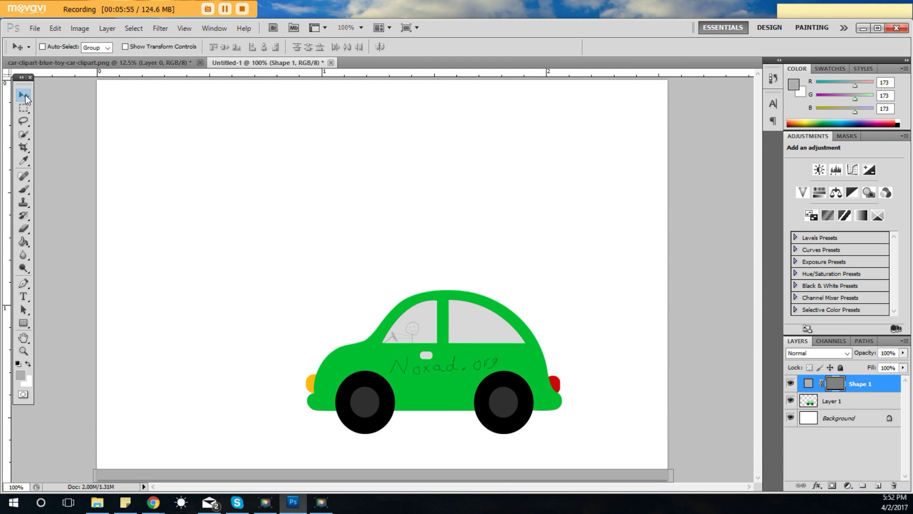
left_click(21, 376)
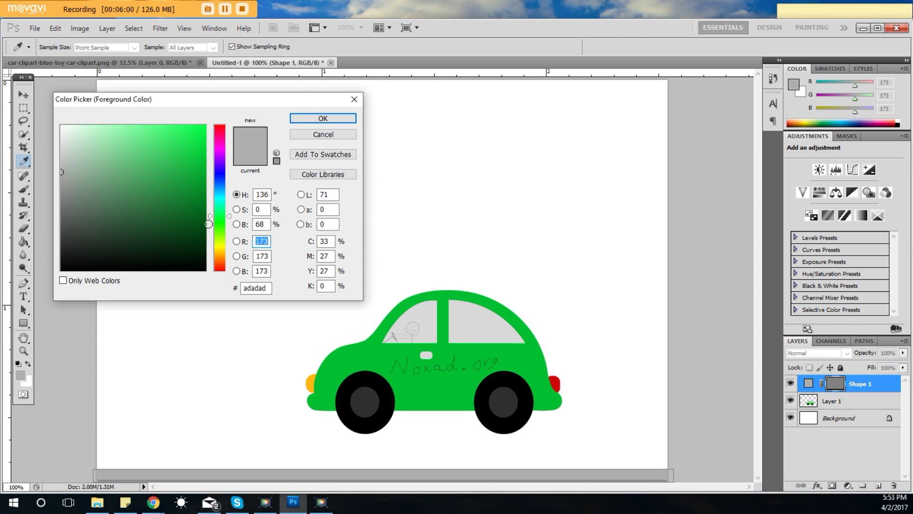
left_click(220, 246)
left_click_drag(194, 145, 198, 136)
left_click(322, 118)
left_click(23, 323)
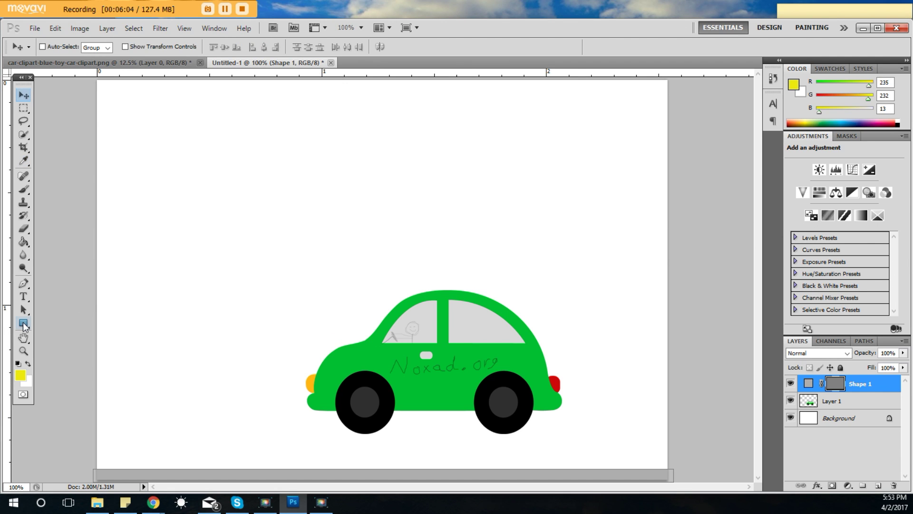
left_click_drag(103, 470, 126, 474)
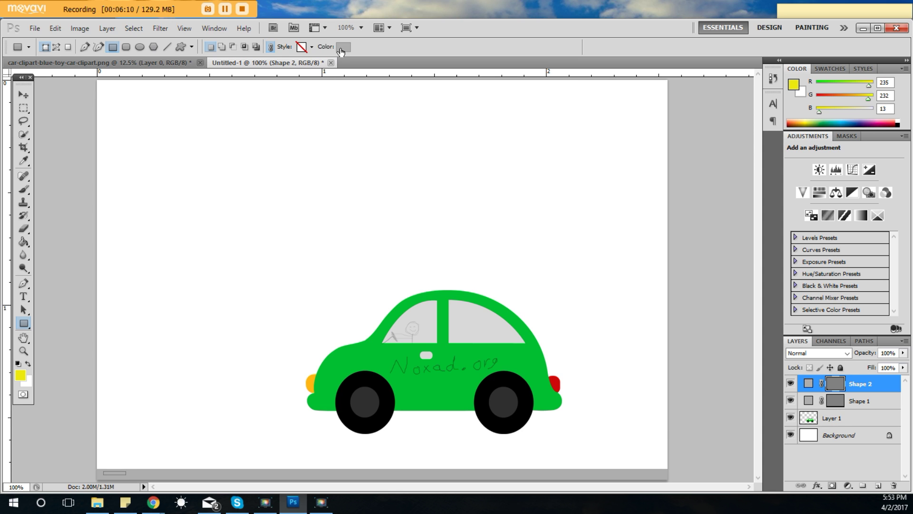
Change the fill color of the small dash shape to yellow ebe80d, sampled from the foreground color.
left_click(343, 47)
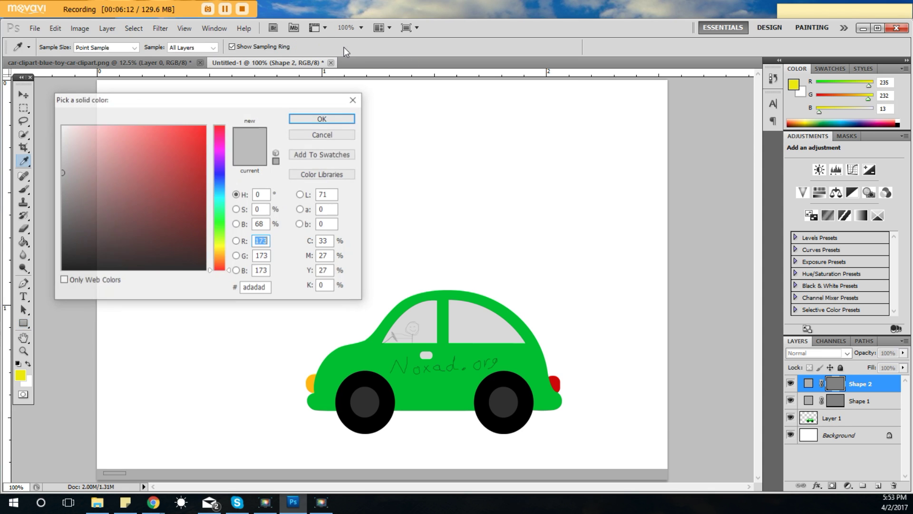
left_click(21, 376)
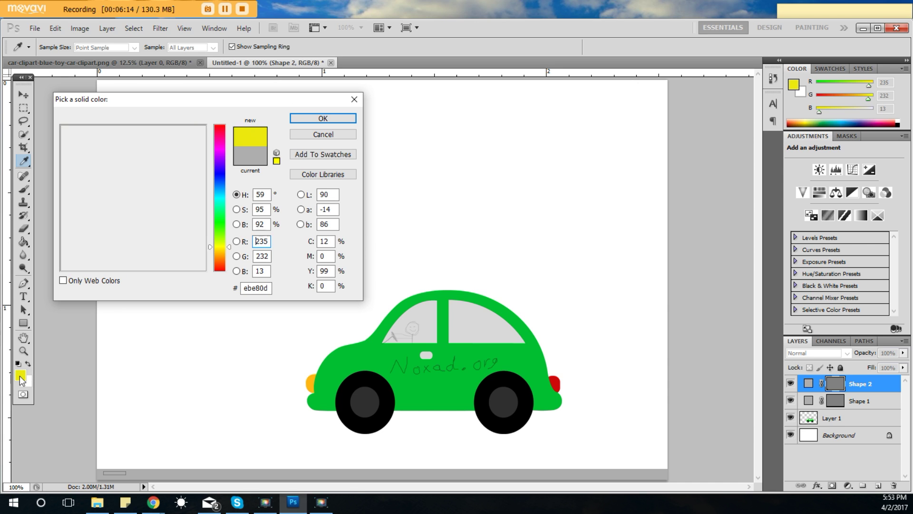
left_click(323, 118)
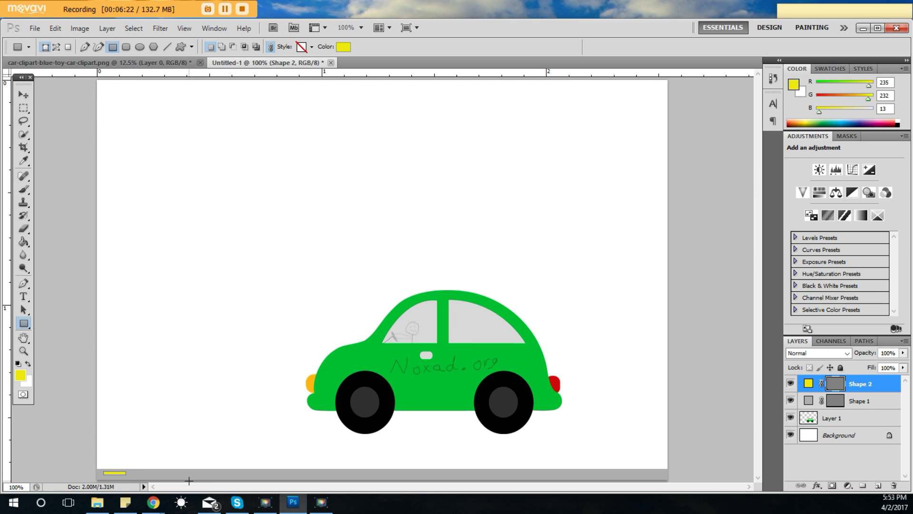
Duplicate the yellow dash layer and place the copy to the right of the first dash on the road.
left_click(26, 96)
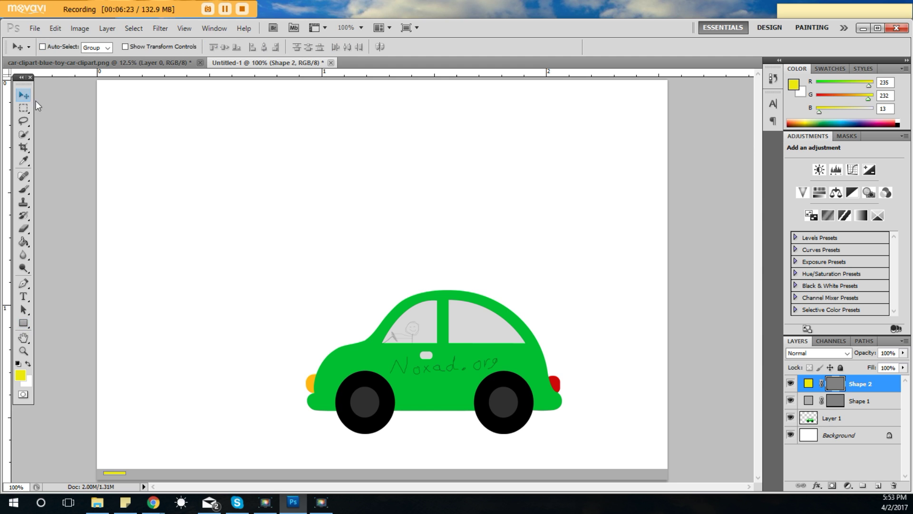
right_click(856, 385)
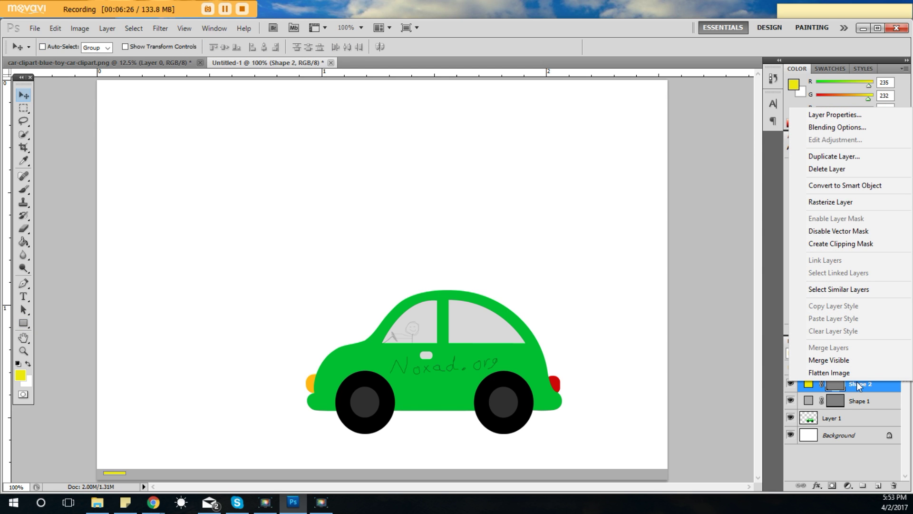
left_click(847, 157)
left_click(359, 179)
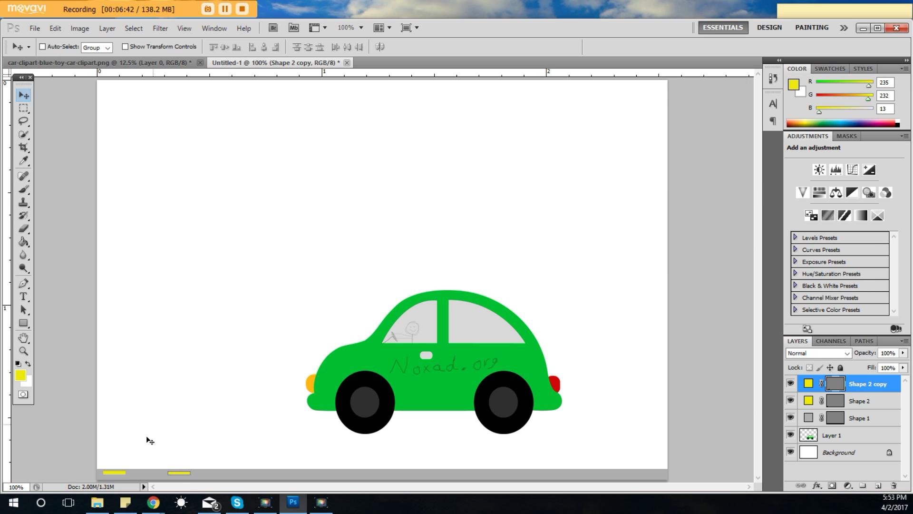
Duplicate the second yellow dash's layer and shift the copy right along the road to form the next dash.
right_click(867, 387)
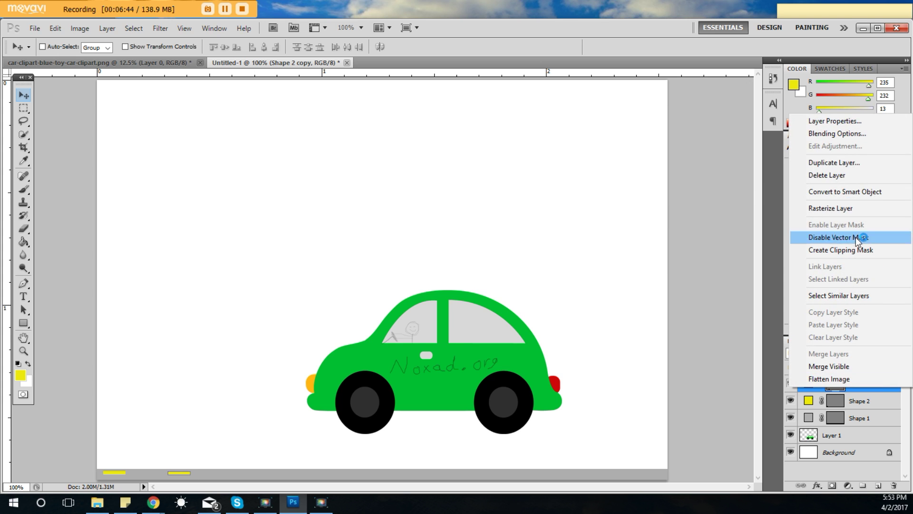
left_click(831, 165)
left_click(339, 179)
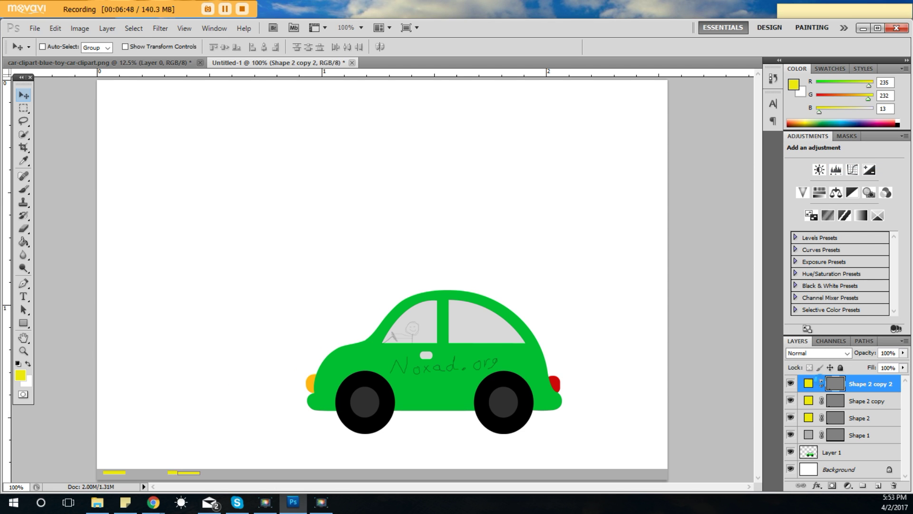
key("shift+Right")
key("shift+Right")
key("Right")
key("Right")
key("Right")
key("Right")
key("Right")
key("Right")
key("Right")
key("Right")
key("Right")
key("Right")
key("Right")
key("Right")
key("Right")
key("Right")
key("Right")
key("Right")
key("Right")
key("Right")
key("Right")
key("Right")
key("Right")
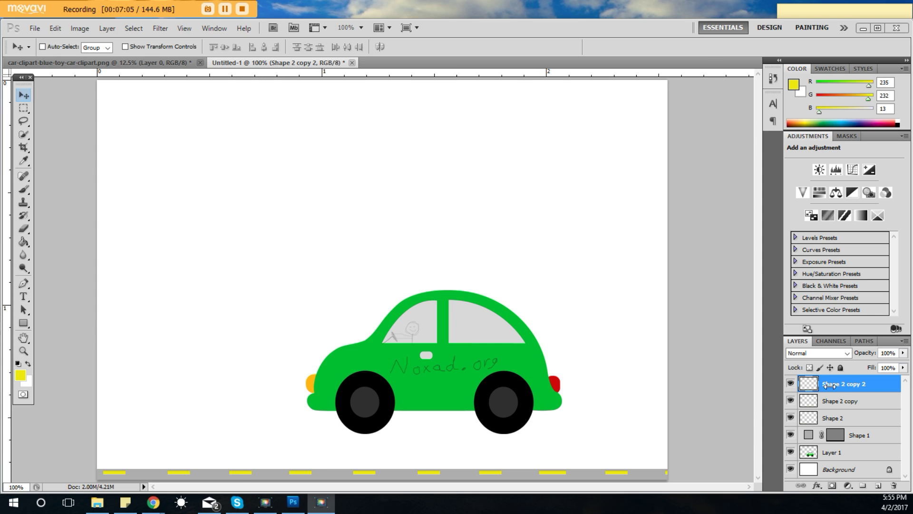
Move the car on Layer 1 down from the middle of the canvas to the road and fine-tune its height.
left_click(839, 455)
left_click(834, 457)
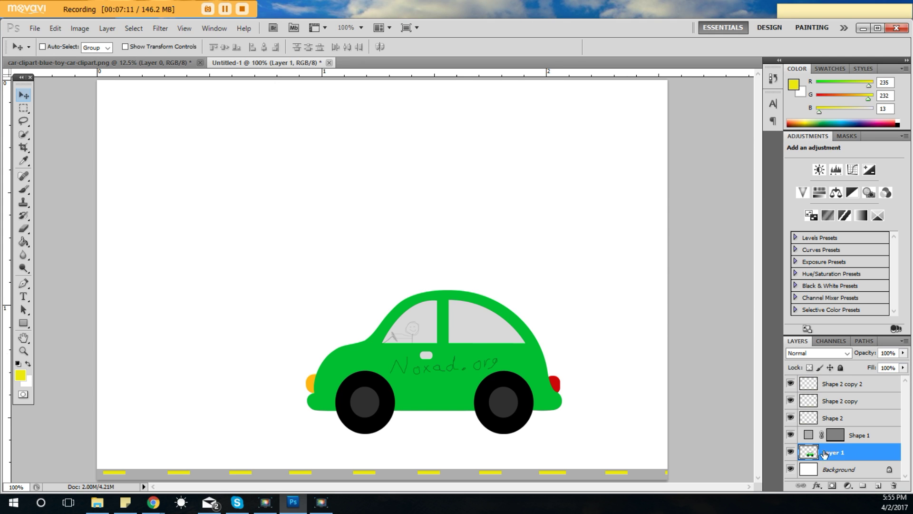
left_click_drag(493, 363, 505, 391)
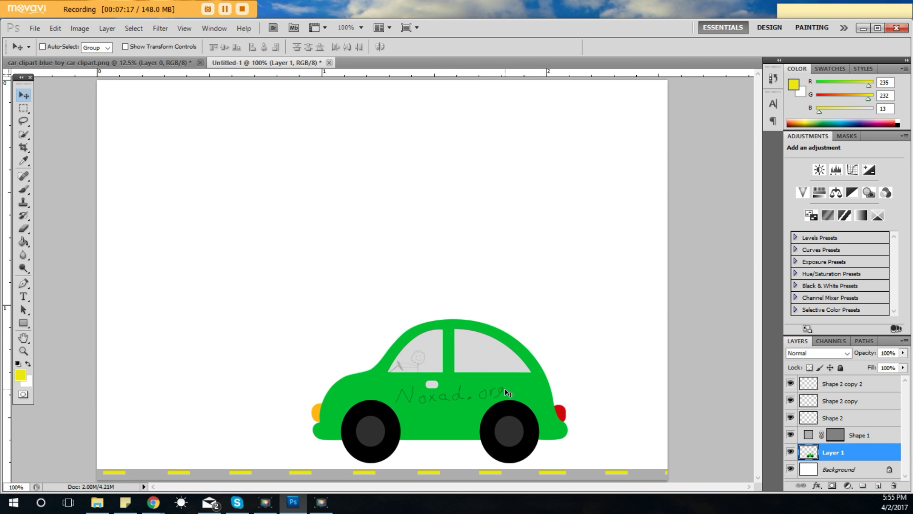
key("Down")
key("Down")
key("Down")
key("Down")
key("Down")
key("Down")
key("Down")
key("Down")
key("Down")
key("Down")
key("Down")
key("Down")
key("Down")
key("Down")
key("Down")
key("Down")
key("Down")
key("Down")
key("Down")
key("Down")
key("Down")
key("Down")
key("Down")
key("Down")
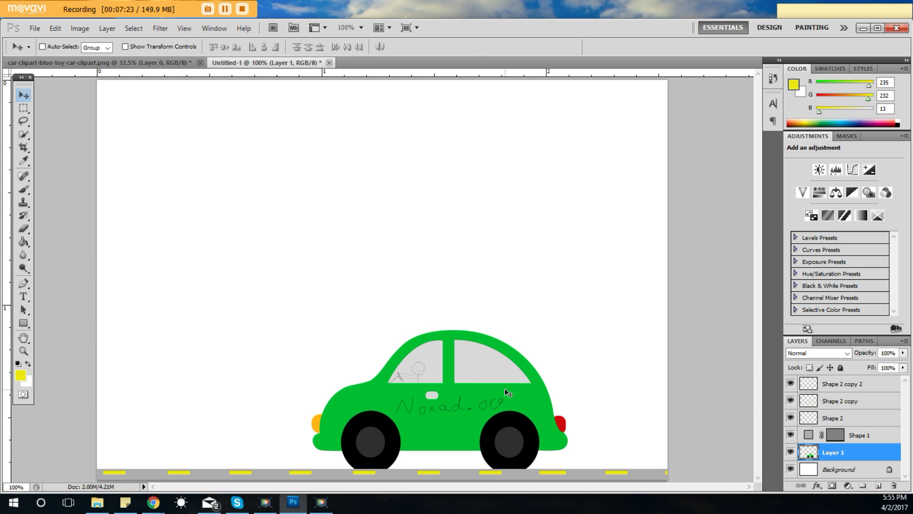
key("Up")
key("Up")
key("Up")
key("Up")
key("Up")
key("Up")
key("Up")
key("Up")
key("Up")
key("Up")
key("Up")
key("Up")
key("Up")
key("Up")
key("Up")
Bring the car's Layer 1 above all road and dash layers, then shift the car right and down until its wheels rest on the road.
left_click_drag(826, 445, 837, 381)
key("Down")
key("Down")
key("Right")
key("Right")
key("Down")
key("Down")
key("Down")
key("Down")
key("Down")
key("Right")
key("Right")
key("Down")
key("Down")
key("Right")
key("Right")
key("Right")
key("Right")
key("Right")
key("Right")
key("Right")
key("Right")
key("Right")
key("Right")
key("Right")
key("Right")
key("Right")
key("Right")
key("Right")
key("Right")
key("Right")
key("Right")
key("Right")
key("Right")
key("Right")
key("Right")
key("Right")
key("Right")
key("Right")
key("Right")
key("Right")
key("Right")
key("Right")
key("Down")
key("Down")
key("Down")
key("Down")
key("Down")
key("Down")
key("Down")
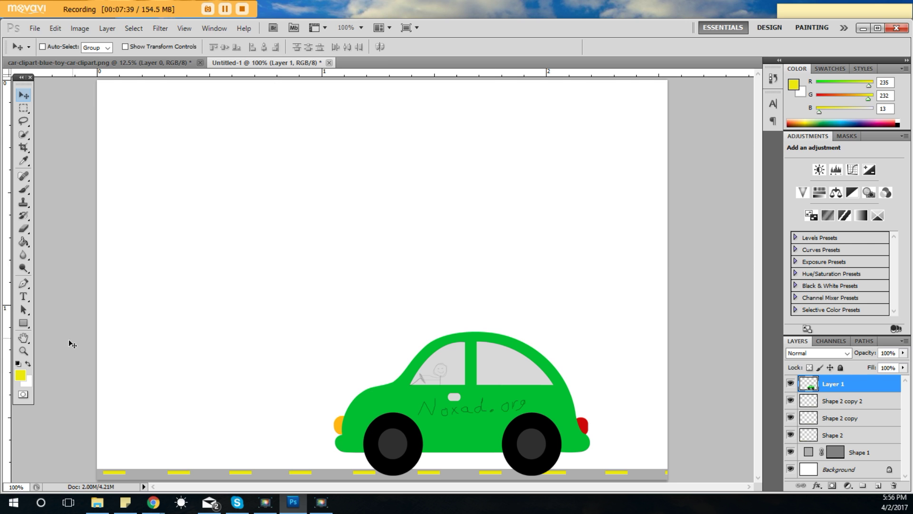
Set the foreground color to light blue 83f5ff and fill the Background layer with it using the Paint Bucket.
left_click(22, 378)
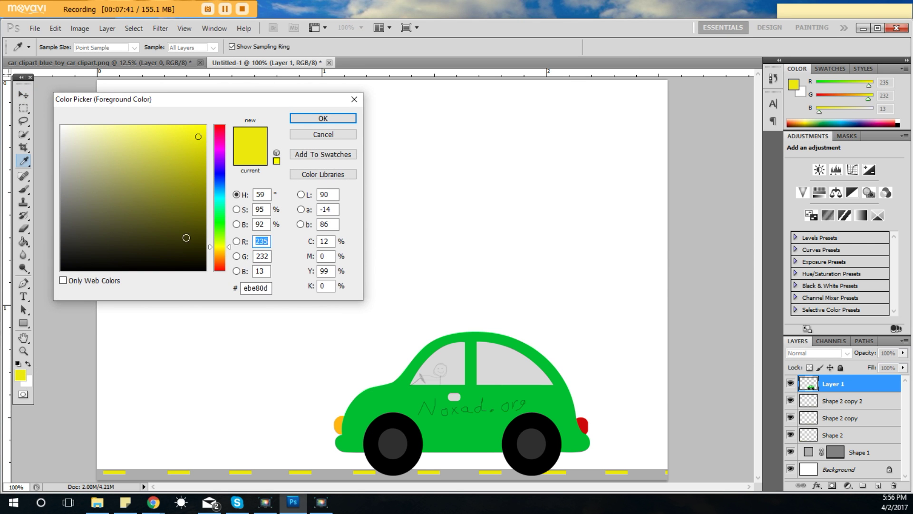
left_click(221, 196)
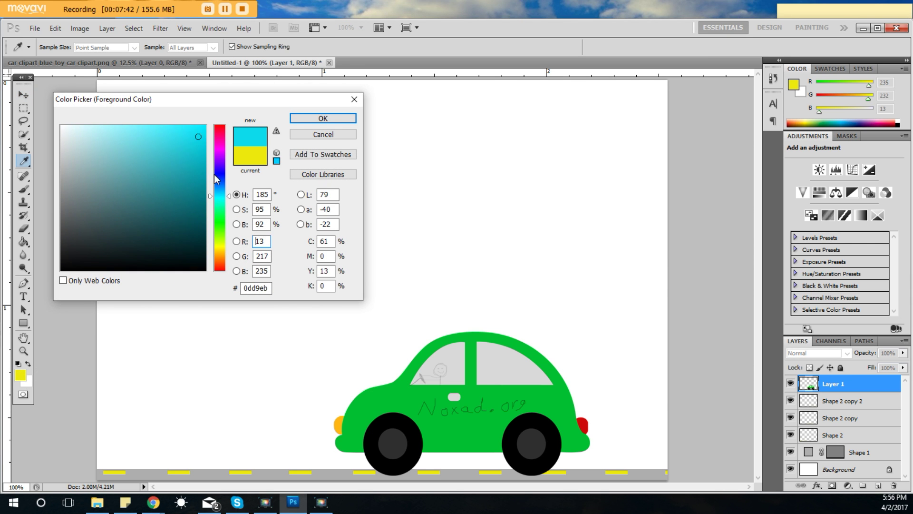
left_click_drag(192, 135, 132, 121)
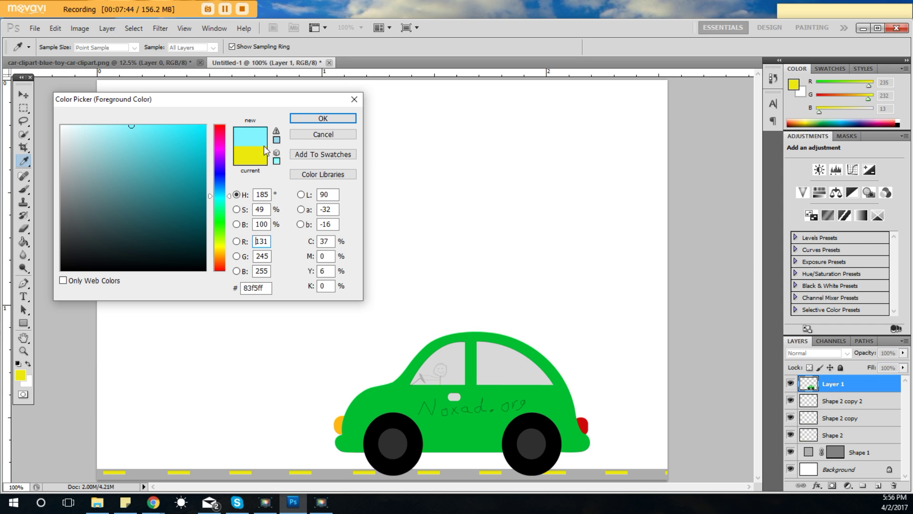
left_click(317, 121)
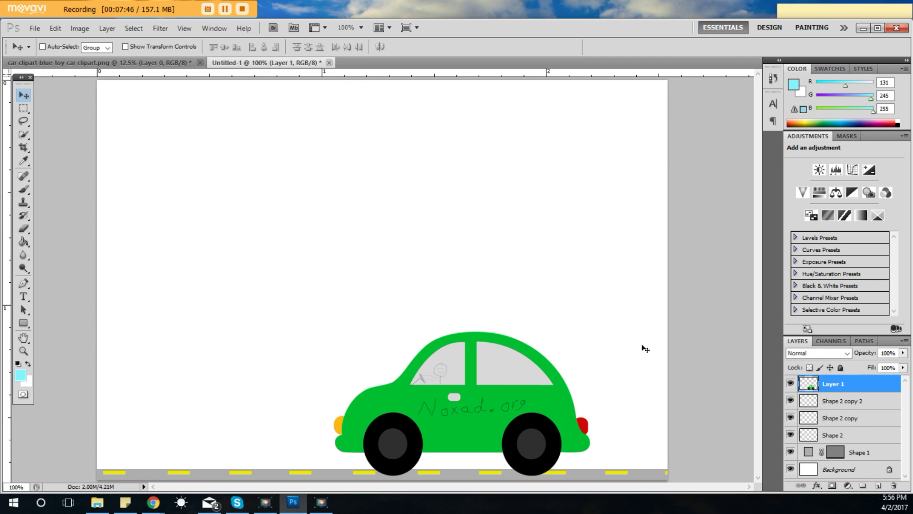
left_click(847, 470)
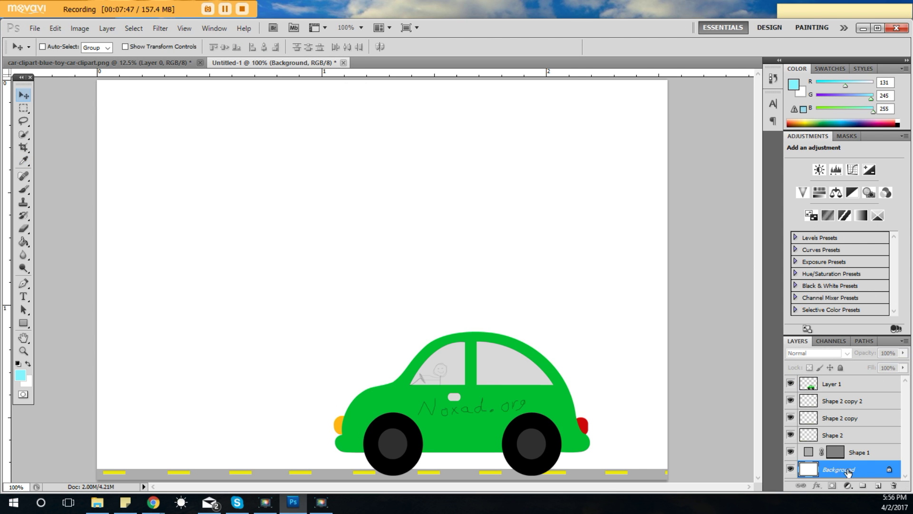
left_click(23, 242)
left_click(232, 216)
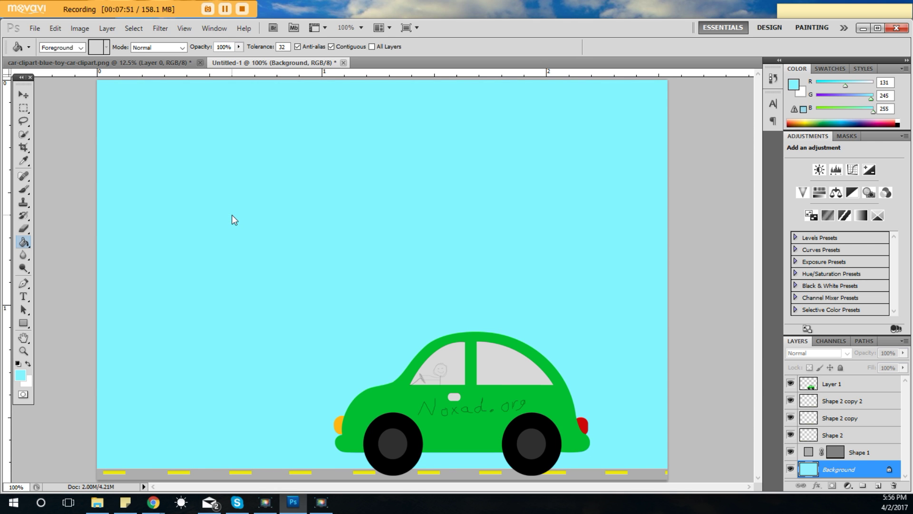
Set the foreground color to bright yellow with RGB values 232, 252, 11.
left_click(20, 375)
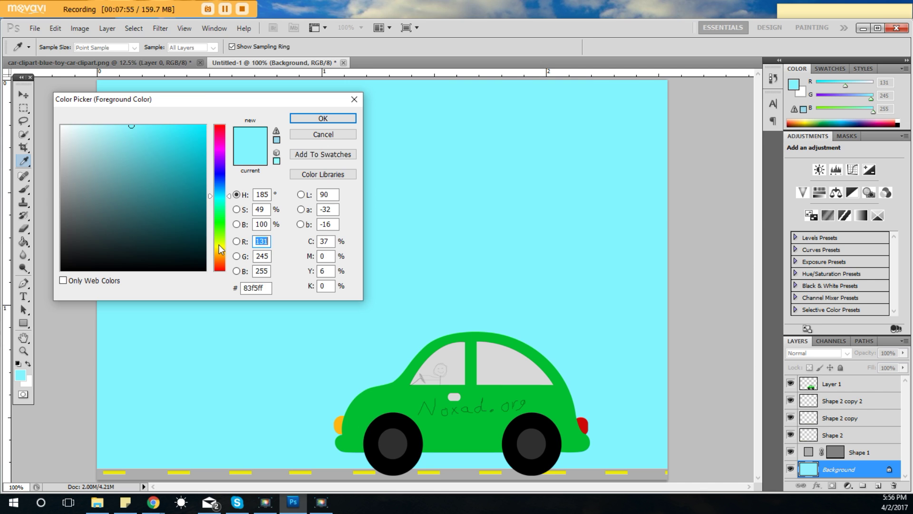
left_click(219, 245)
left_click_drag(164, 130, 200, 127)
left_click(323, 118)
key("g")
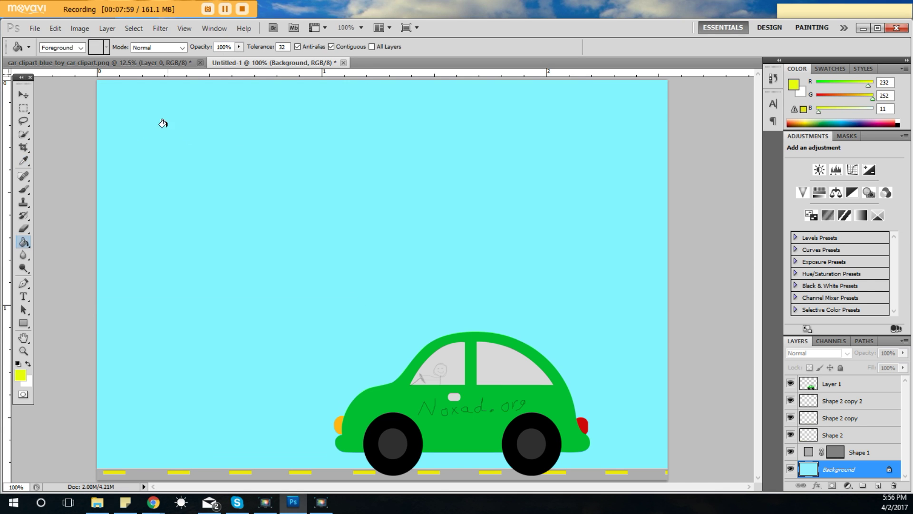
Set up the Brush tool with a soft round tip, 319 px in size and 0% hardness.
left_click(26, 192)
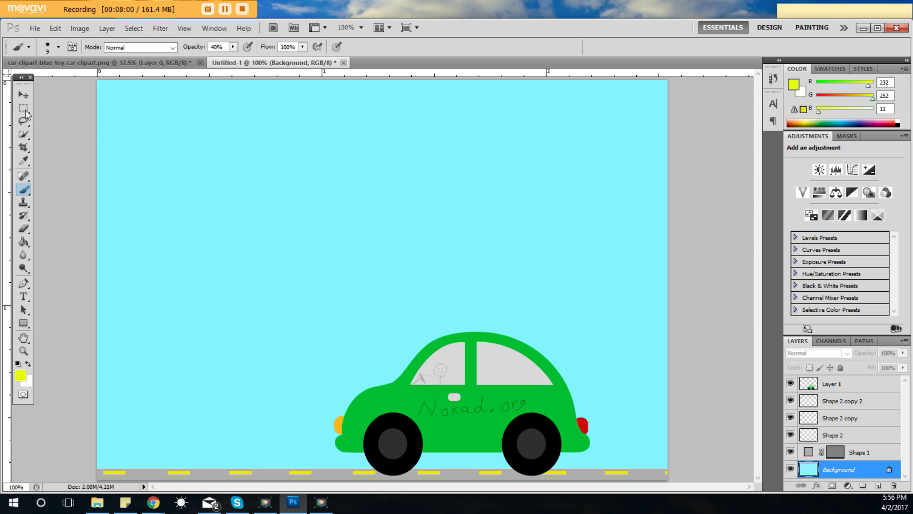
left_click(58, 47)
left_click_drag(26, 79, 106, 78)
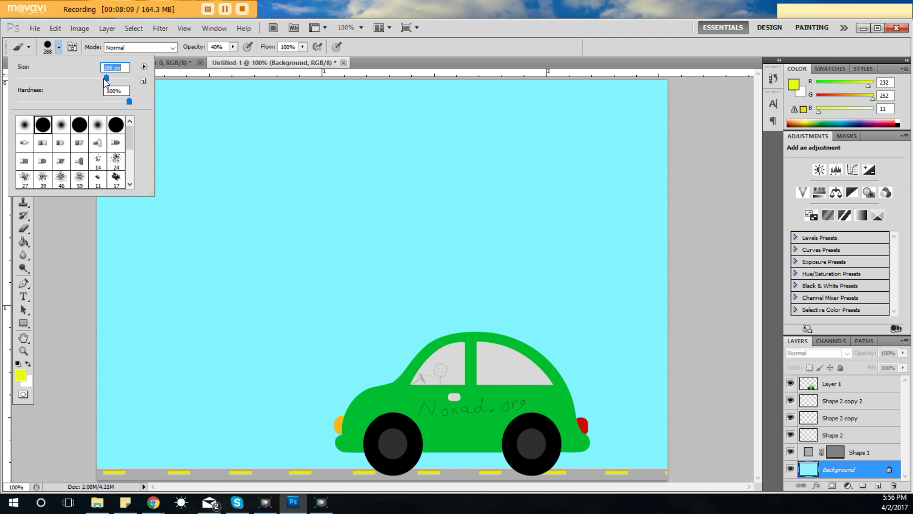
left_click_drag(106, 79, 100, 79)
left_click(25, 125)
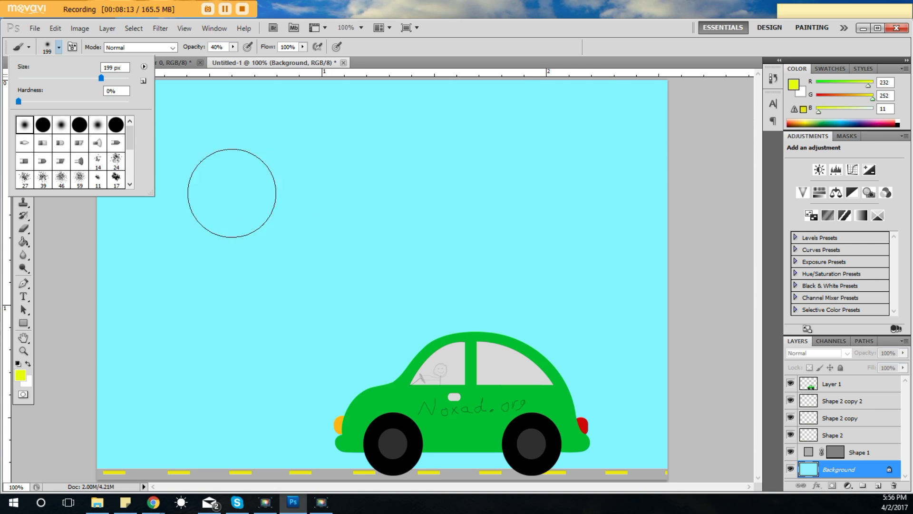
left_click_drag(101, 78, 108, 80)
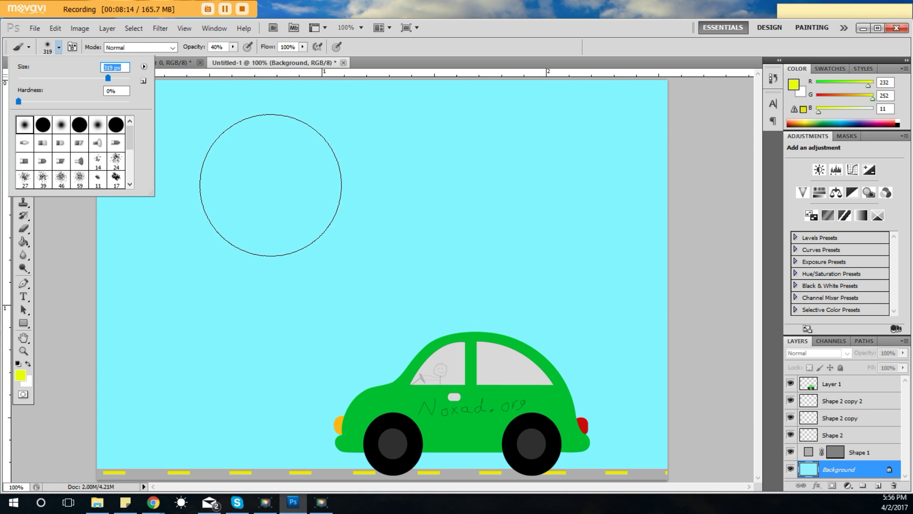
left_click(71, 233)
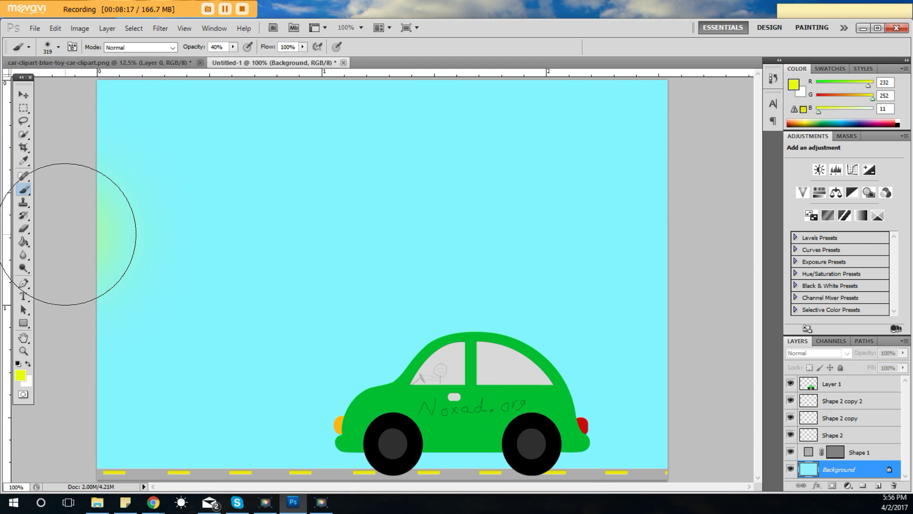
left_click(55, 28)
left_click(80, 63)
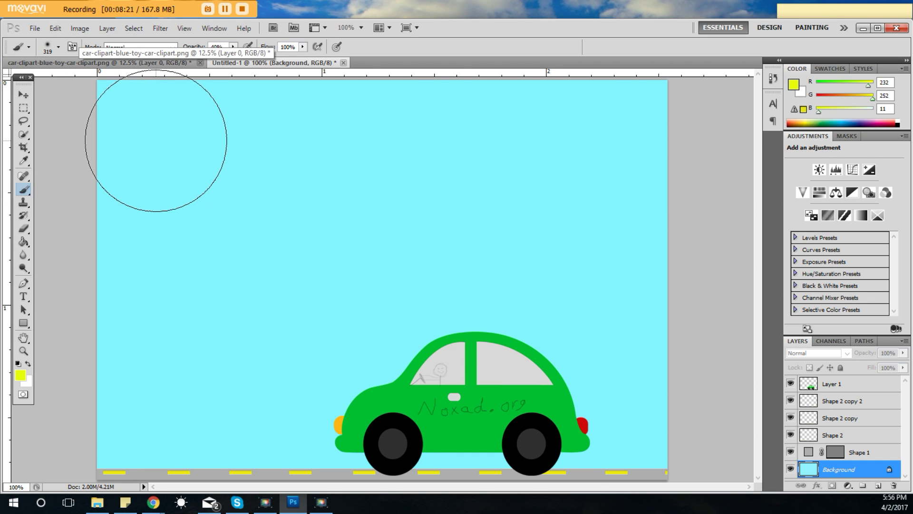
Set the brush opacity to 25% and build up a glowing yellow sun in the sky's upper-left corner with repeated overlapping dabs.
left_click(233, 47)
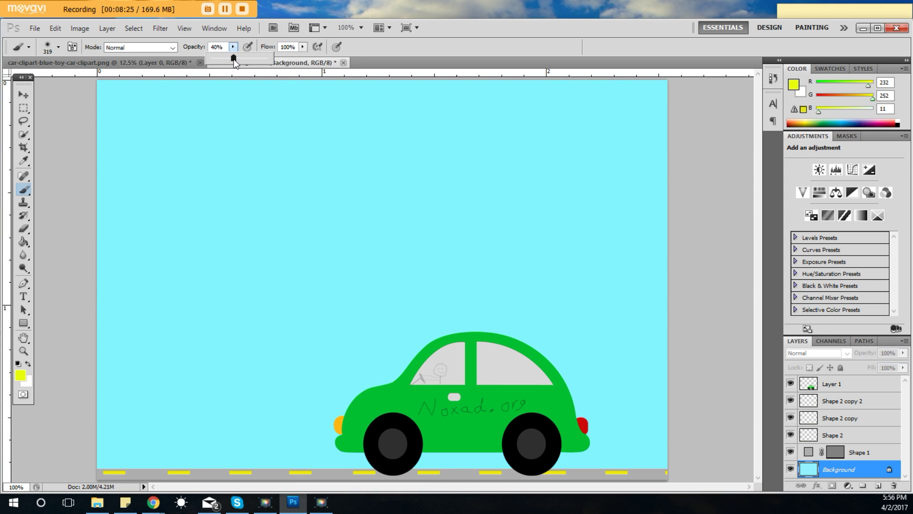
left_click_drag(234, 61, 224, 61)
left_click(140, 131)
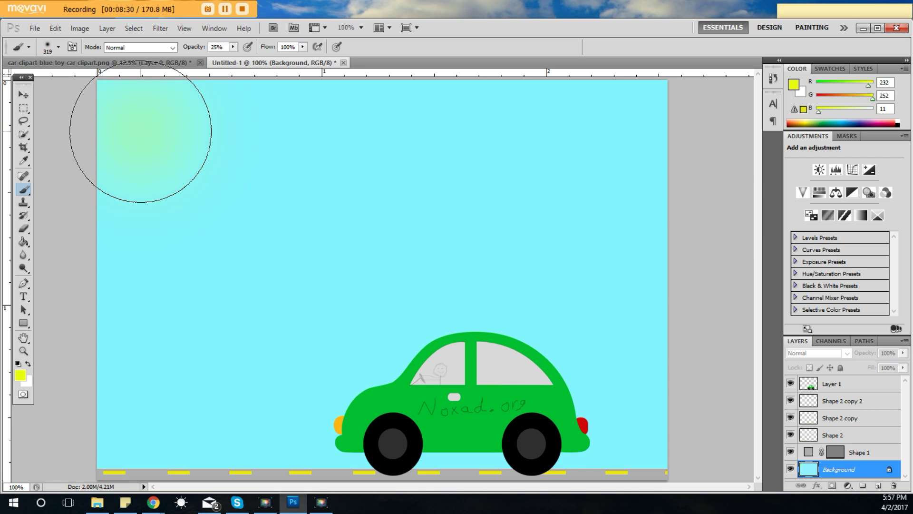
left_click(141, 131)
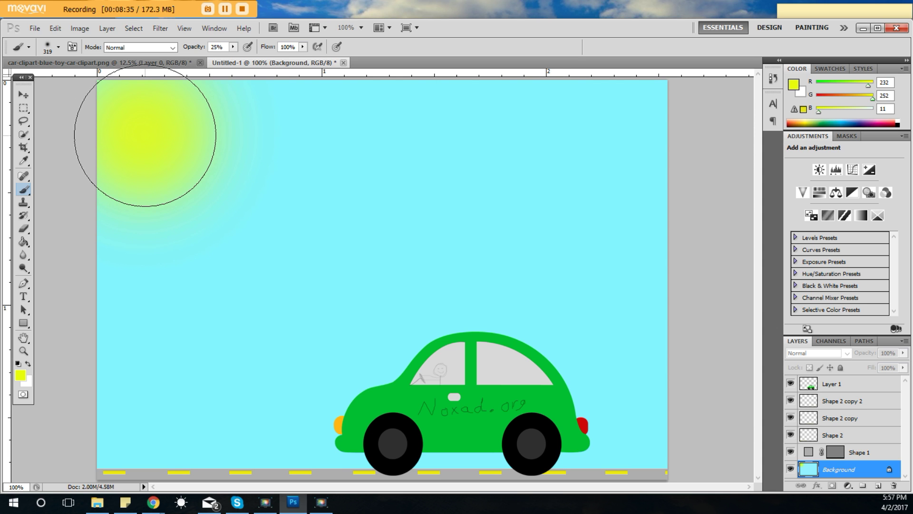
left_click(145, 136)
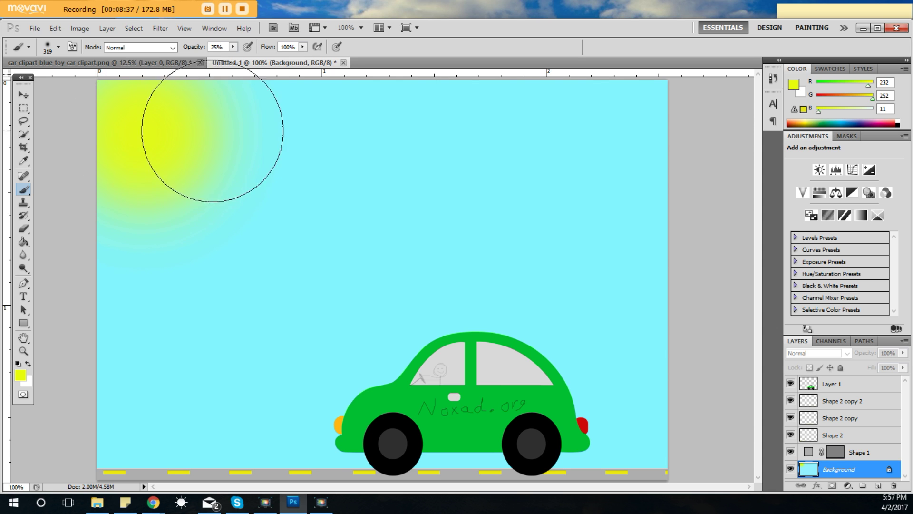
left_click(127, 129)
left_click(117, 118)
left_click(154, 145)
left_click(177, 142)
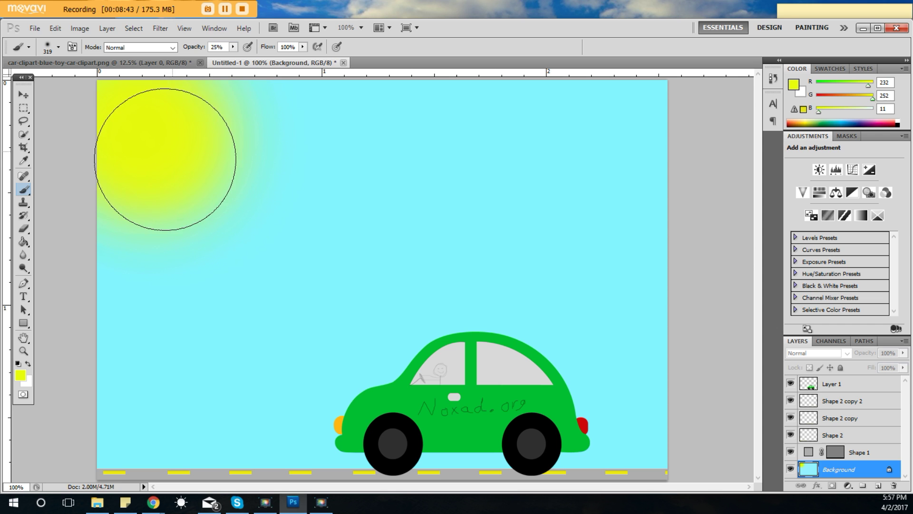
left_click(189, 131)
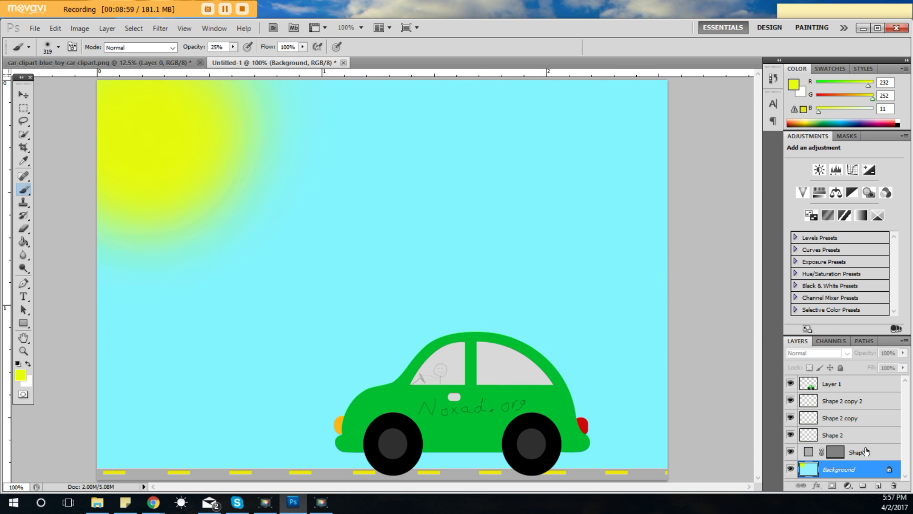
Keep the Background layer active and set the foreground color to orange-brown with RGB values 206, 151, 3.
left_click(862, 455)
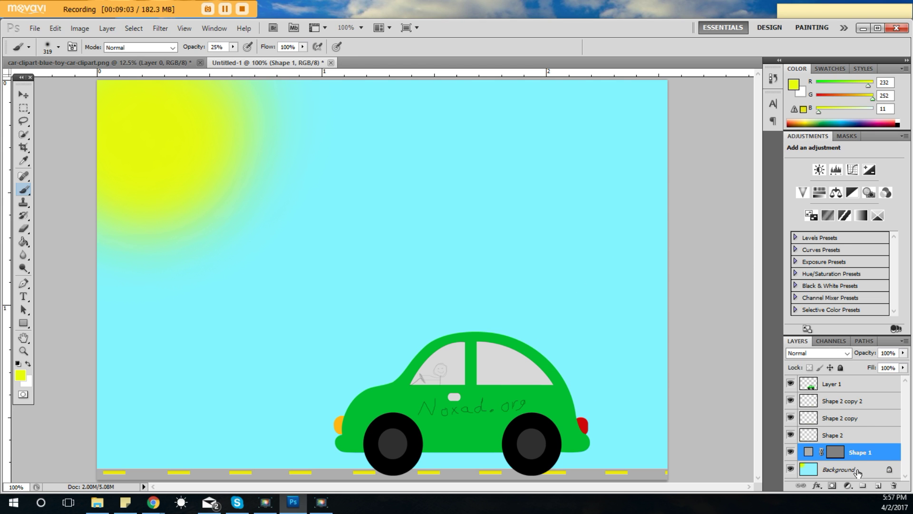
left_click(856, 477)
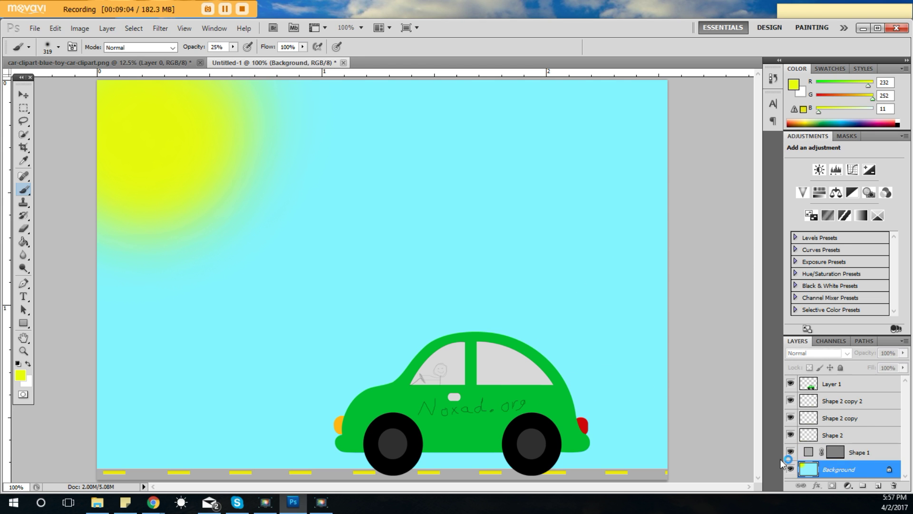
left_click(20, 376)
left_click_drag(222, 246, 221, 253)
left_click_drag(188, 138, 204, 153)
left_click(319, 119)
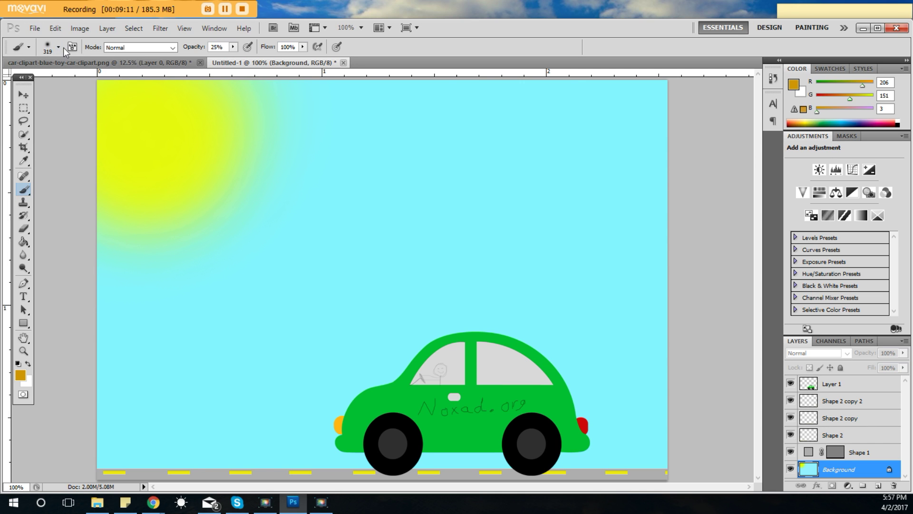
Paint a short vertical stroke rising from the road's left part with a 13 px hard round brush, and raise the brush opacity to 100%.
left_click(58, 47)
left_click_drag(39, 81, 25, 82)
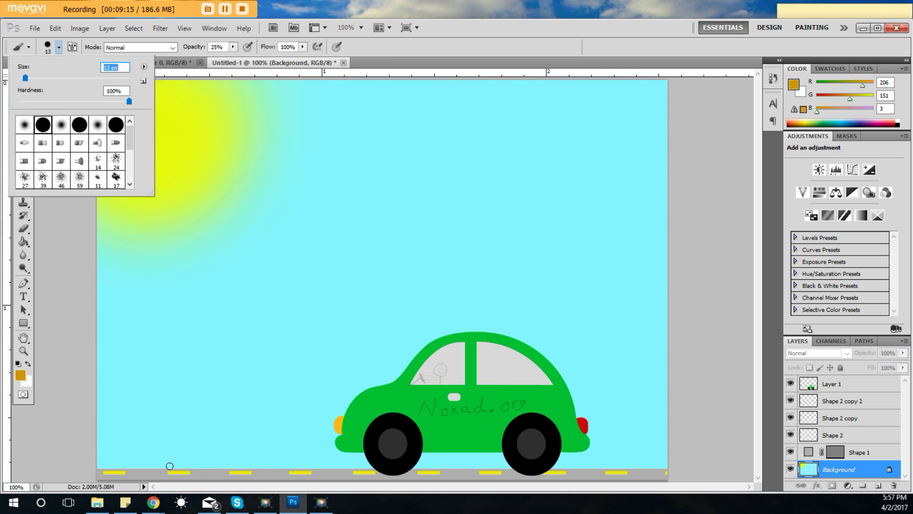
left_click_drag(165, 470, 164, 407)
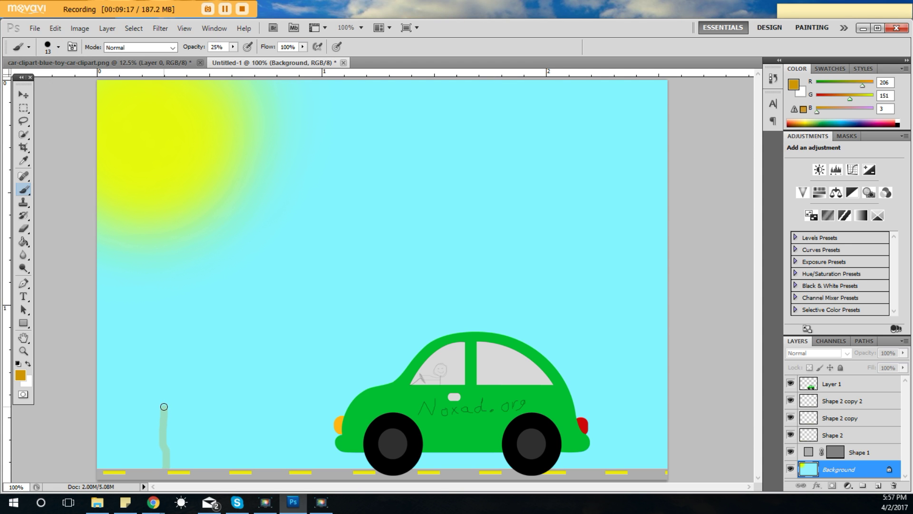
left_click(233, 46)
left_click_drag(236, 58, 277, 57)
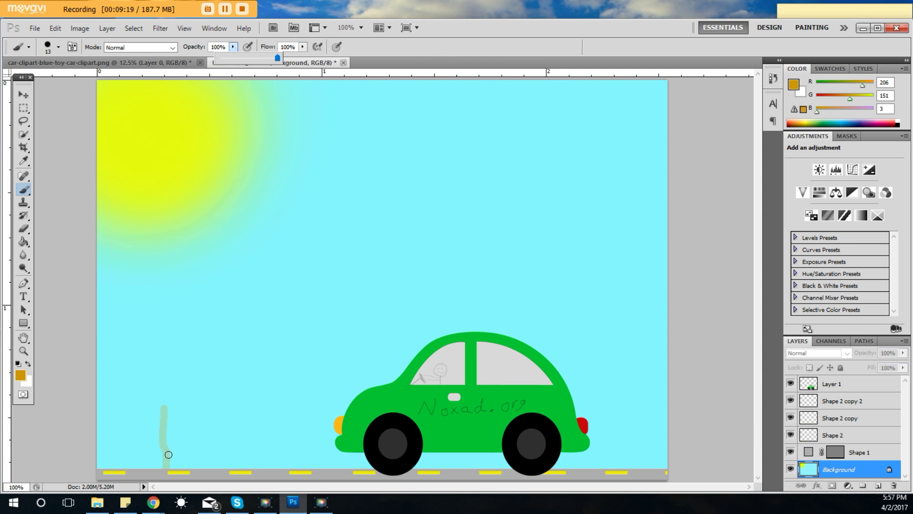
Paint the side outlines of a short trunk on the road's left and a tall trunk behind the car, and join their tops.
mouse_move(165, 466)
left_mouse_down()
mouse_move(158, 410)
mouse_move(184, 290)
mouse_move(197, 346)
mouse_move(185, 411)
mouse_move(190, 462)
left_mouse_up()
mouse_move(619, 465)
left_mouse_down()
mouse_move(597, 239)
mouse_move(612, 146)
mouse_move(645, 419)
mouse_move(638, 473)
left_mouse_up()
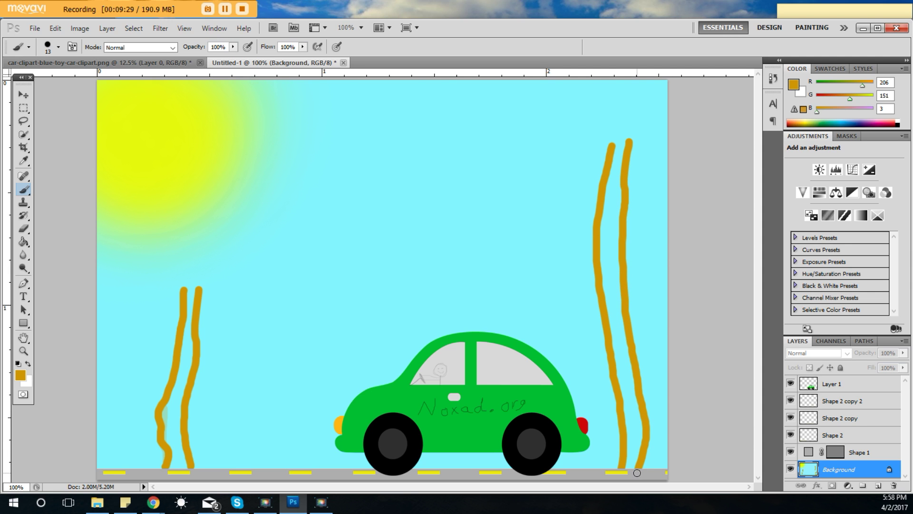
left_click_drag(184, 288, 200, 288)
left_click_drag(611, 150, 625, 141)
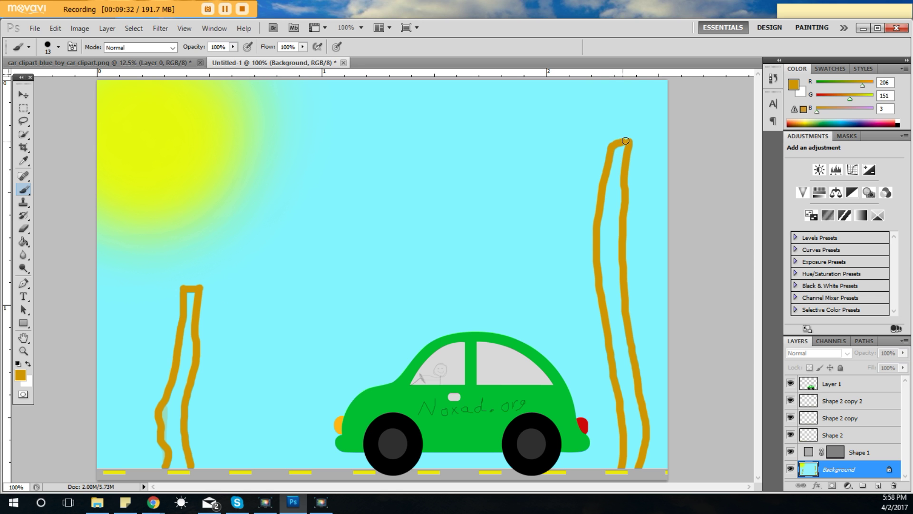
Try to fill the left trunk outline with orange-brown using the Paint Bucket, and undo the fill.
left_click(23, 242)
left_click(169, 407)
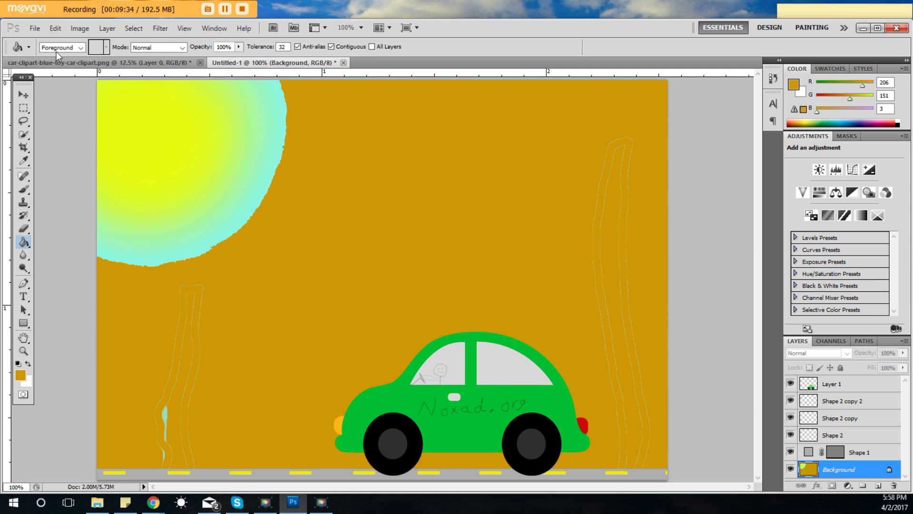
left_click(55, 28)
left_click(73, 64)
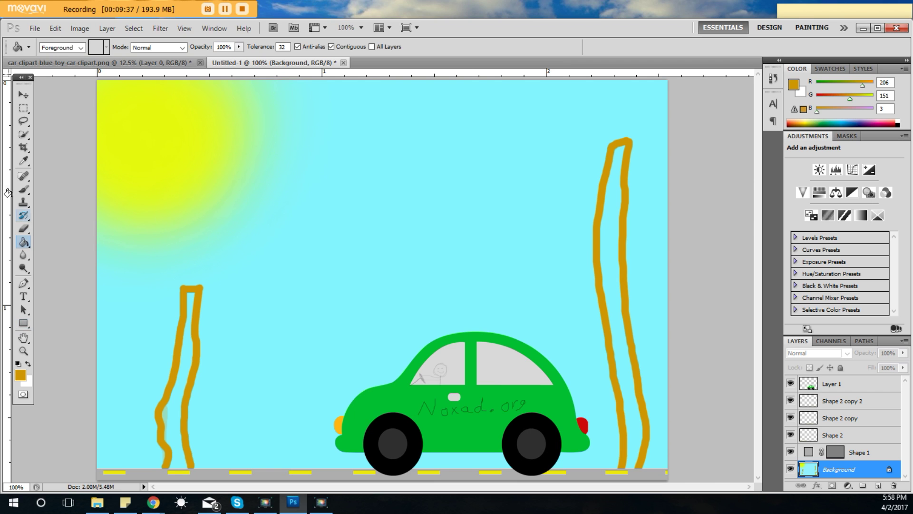
Close both trunk outlines along the road with the brush and fill their interiors with orange-brown.
left_click(23, 189)
left_click_drag(176, 466, 191, 466)
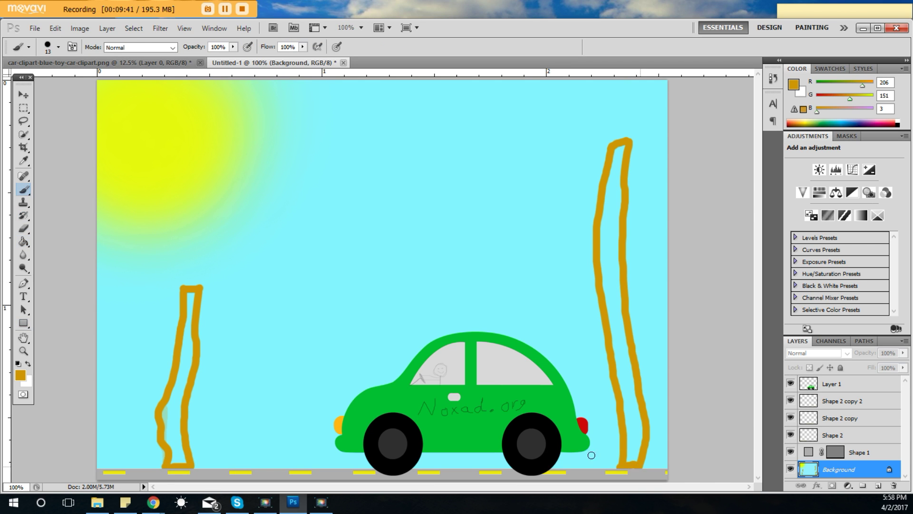
left_click(23, 241)
left_click(179, 376)
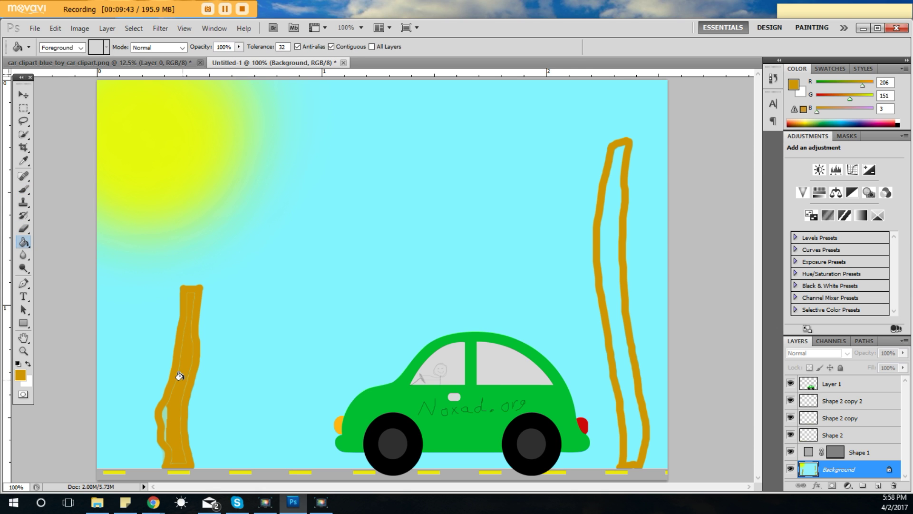
left_click(613, 260)
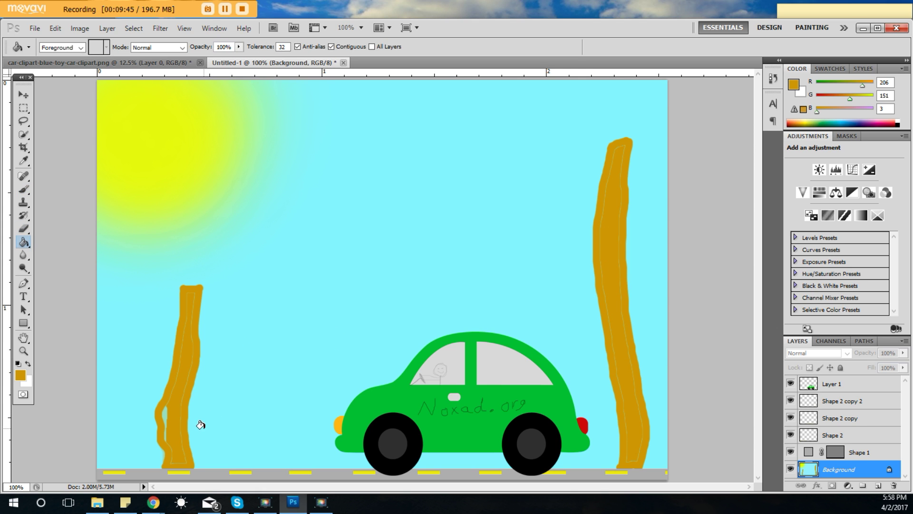
Fill the small gap near the left trunk's base and brush over the pale seam lines in both trunks.
left_click(164, 415)
left_click(23, 190)
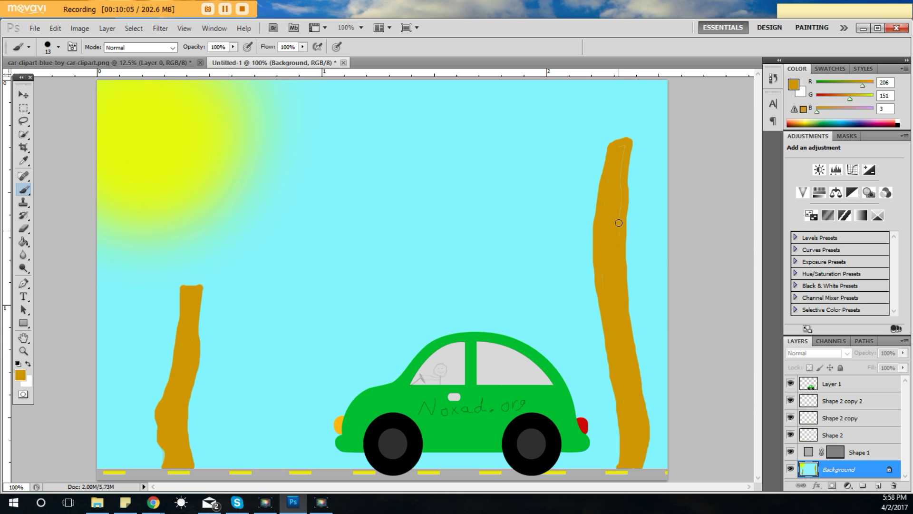
left_click_drag(602, 225, 608, 284)
Set the foreground color to dark brown with RGB values 138, 101, 0 and reduce the brush size to 1 px.
left_click(20, 375)
left_click_drag(199, 166, 208, 192)
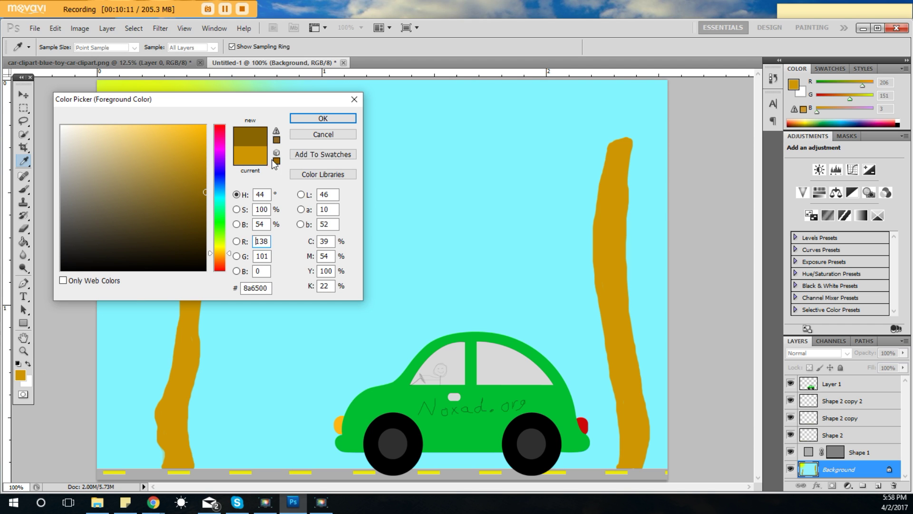
left_click(314, 118)
key("b")
left_click(59, 47)
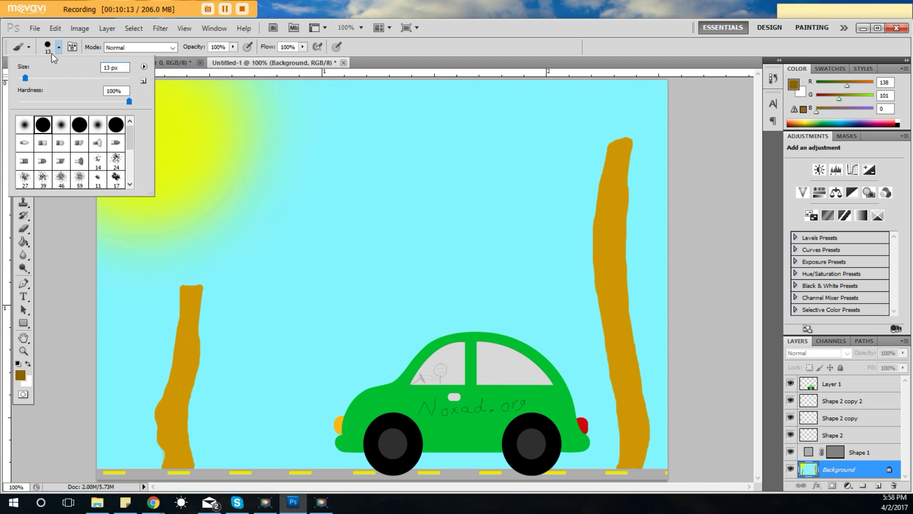
left_click_drag(25, 80, 17, 80)
Draw several thin, wavy dark brown bark lines along both tree trunks.
left_click_drag(187, 299, 181, 375)
left_click_drag(181, 431, 179, 442)
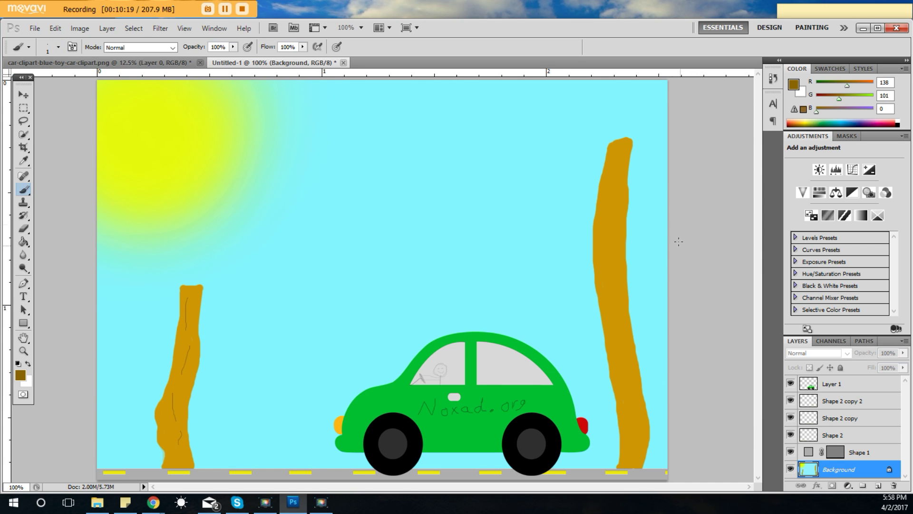
left_click_drag(609, 201, 631, 374)
left_click_drag(638, 439, 642, 442)
Set the foreground color to bright green with RGB values 45, 230, 71.
left_click(20, 375)
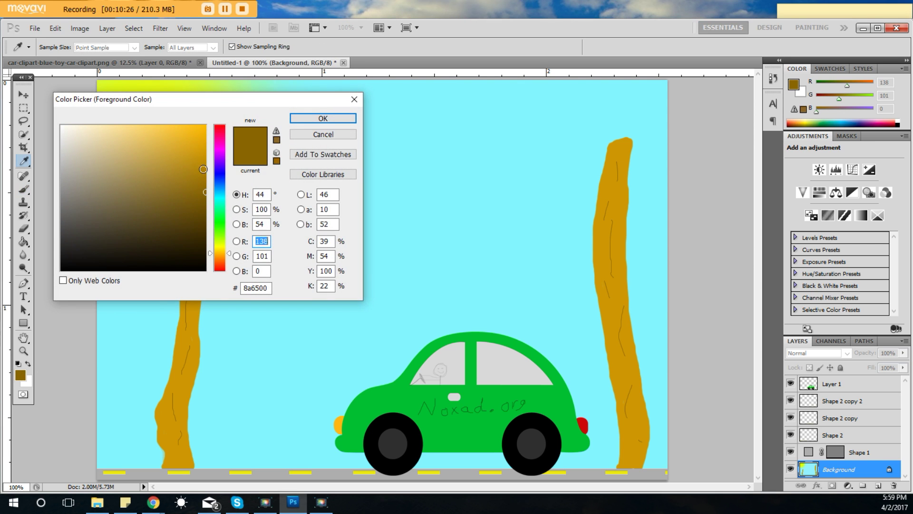
left_click(220, 219)
left_click(184, 132)
left_click_drag(184, 132, 177, 139)
left_click(323, 118)
Scribble looping green foliage crowns over the tops of both trunks with a 9 px brush.
left_click(26, 190)
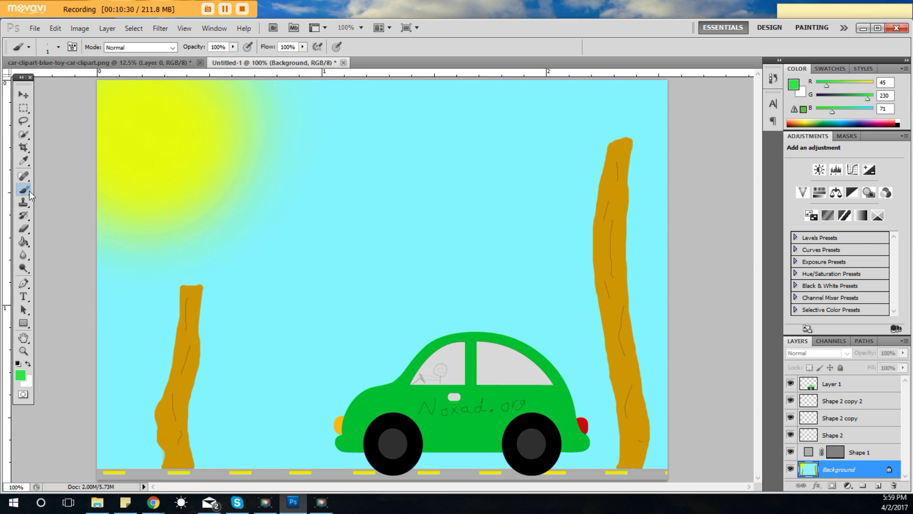
left_click(59, 47)
left_click_drag(19, 78, 23, 79)
mouse_move(182, 287)
left_mouse_down()
mouse_move(172, 289)
mouse_move(152, 250)
mouse_move(208, 195)
mouse_move(286, 240)
mouse_move(148, 284)
mouse_move(174, 200)
mouse_move(227, 231)
mouse_move(217, 253)
mouse_move(207, 259)
mouse_move(208, 205)
left_mouse_up()
mouse_move(618, 142)
left_mouse_down()
mouse_move(563, 131)
mouse_move(562, 103)
mouse_move(682, 85)
mouse_move(658, 139)
mouse_move(610, 121)
mouse_move(584, 147)
mouse_move(585, 171)
mouse_move(600, 189)
mouse_move(666, 172)
mouse_move(652, 109)
mouse_move(623, 96)
mouse_move(565, 95)
mouse_move(584, 99)
mouse_move(583, 152)
mouse_move(598, 194)
mouse_move(673, 174)
mouse_move(634, 101)
mouse_move(537, 192)
mouse_move(605, 141)
mouse_move(575, 154)
mouse_move(562, 177)
mouse_move(628, 187)
left_mouse_up()
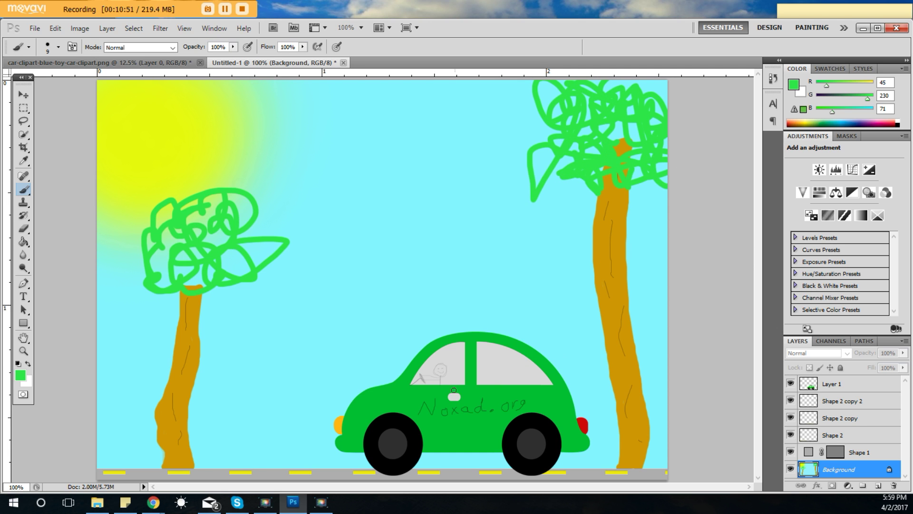